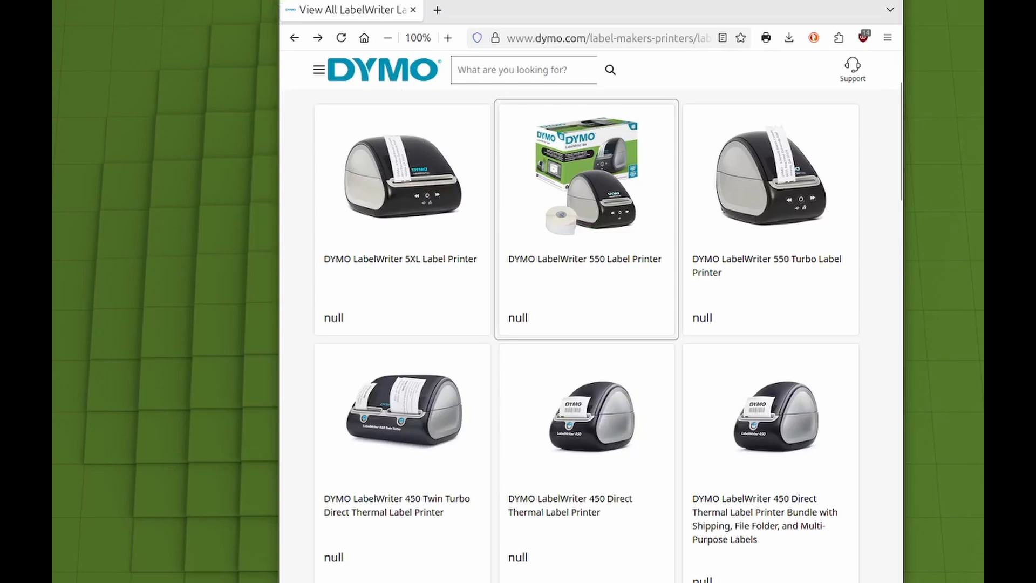
Review the Dymo driver install command in the software-command file, and check the list of configured printers
{"action": "left_click", "coordinate": [842, 0]}
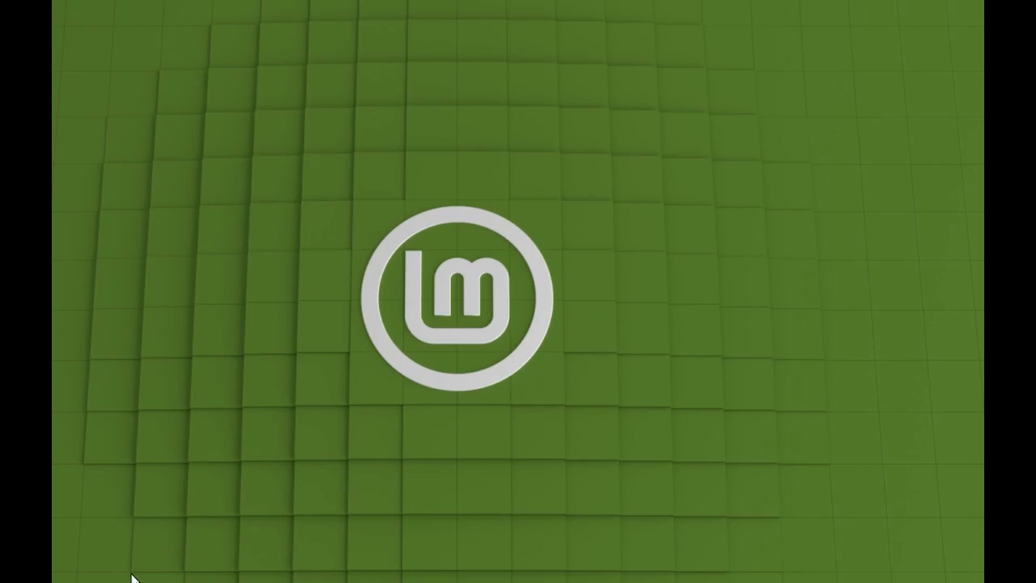
{"action": "mouse_move", "coordinate": [174, 581]}
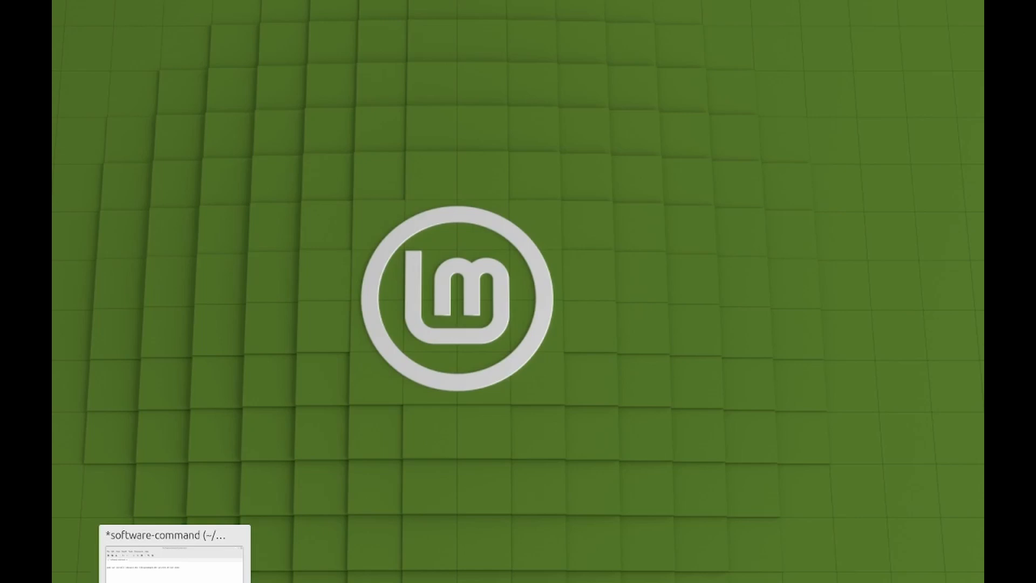
{"action": "left_click", "coordinate": [174, 571]}
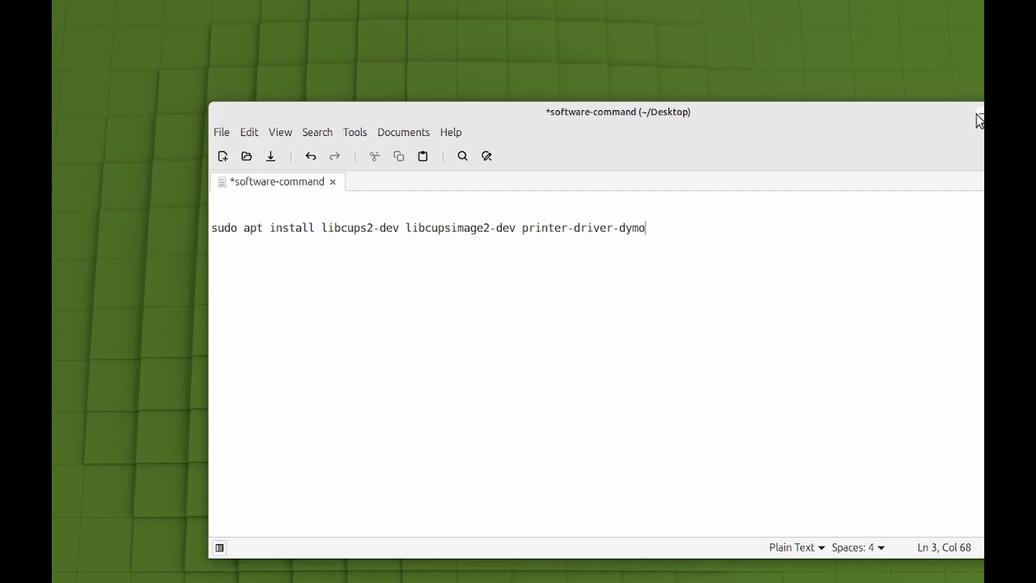
{"action": "left_click", "coordinate": [979, 113]}
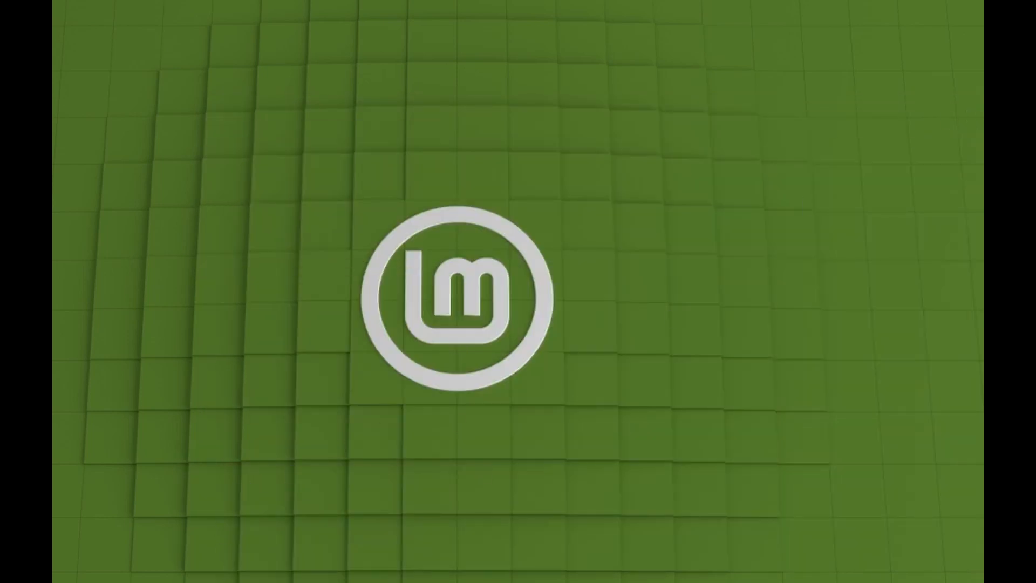
{"action": "left_click", "coordinate": [202, 581]}
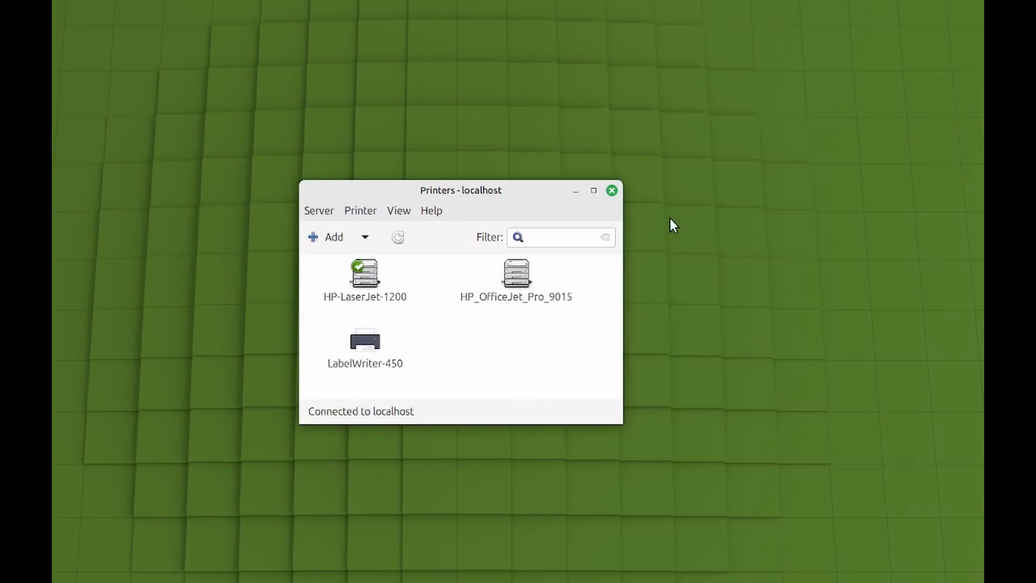
{"action": "left_click", "coordinate": [575, 193]}
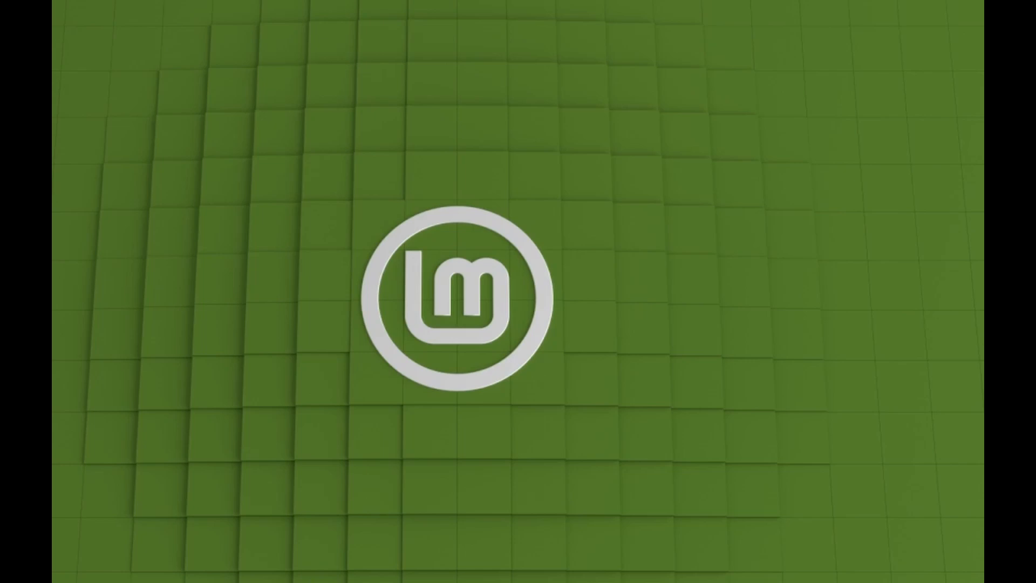
Search the Software Manager for "glabels" and minimize it again
{"action": "left_click", "coordinate": [259, 582]}
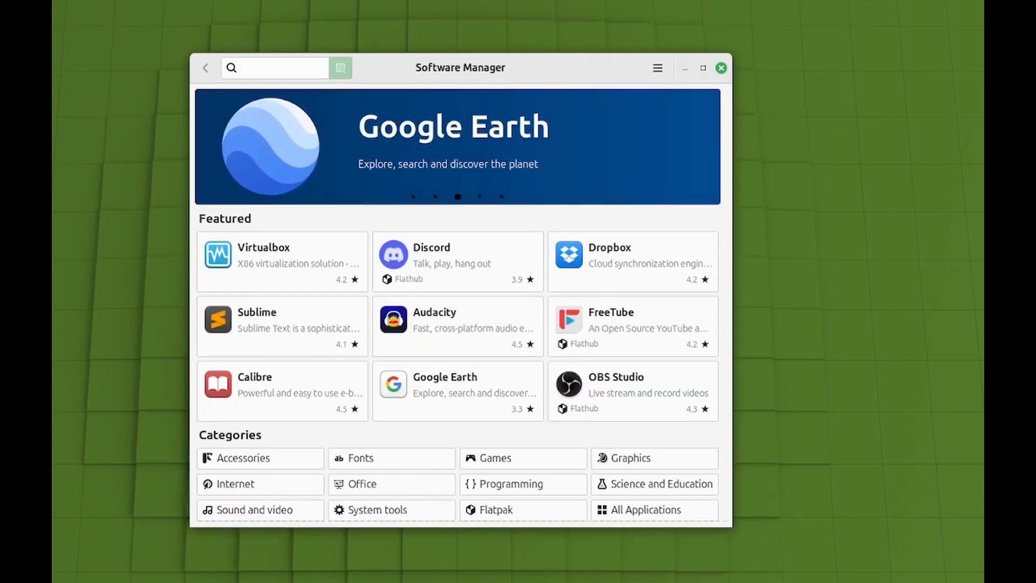
{"action": "left_click", "coordinate": [282, 66]}
{"action": "type", "text": "glabels"}
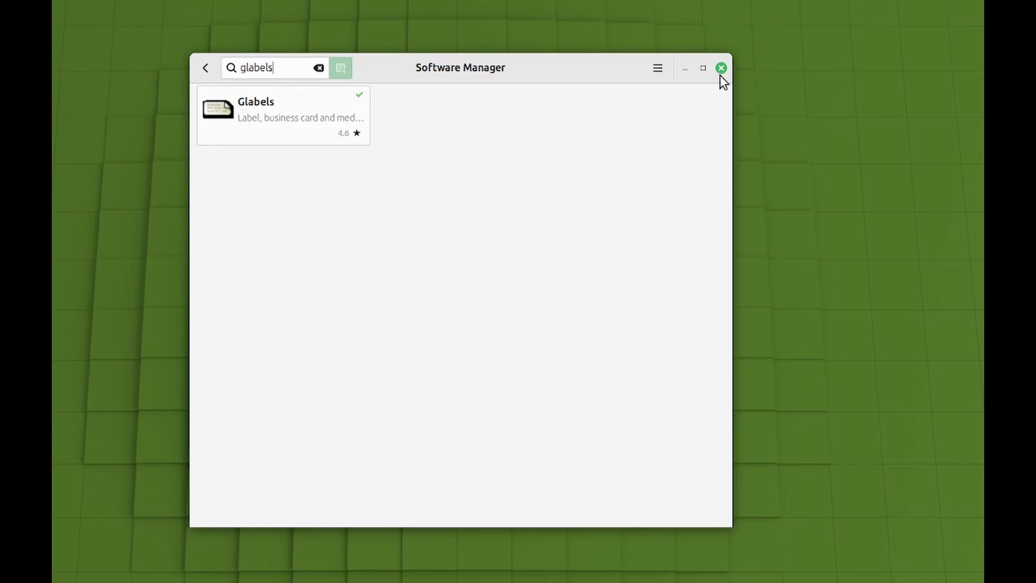
{"action": "left_click", "coordinate": [687, 76]}
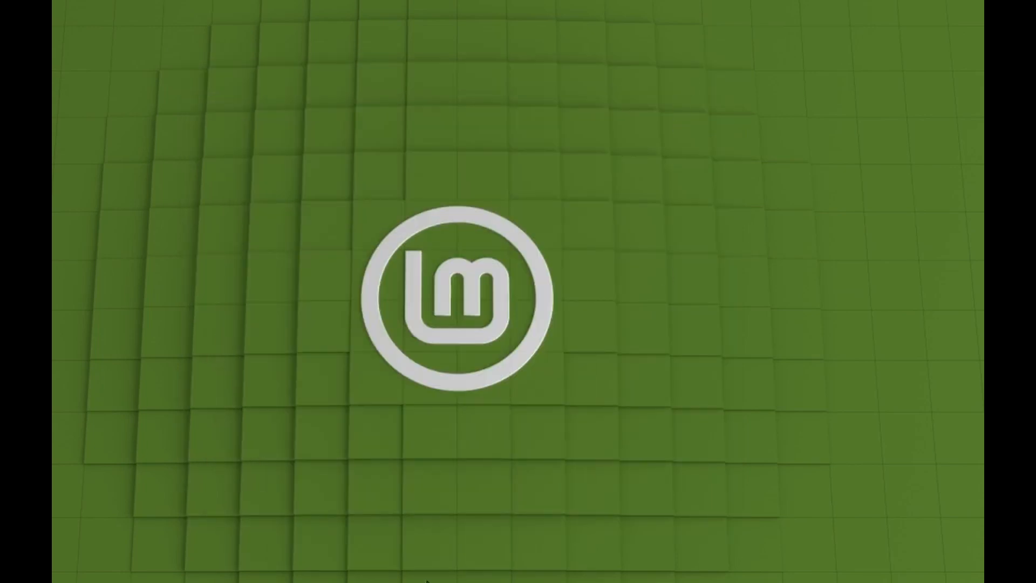
Open gLabels and start a new label document
{"action": "left_click", "coordinate": [289, 582]}
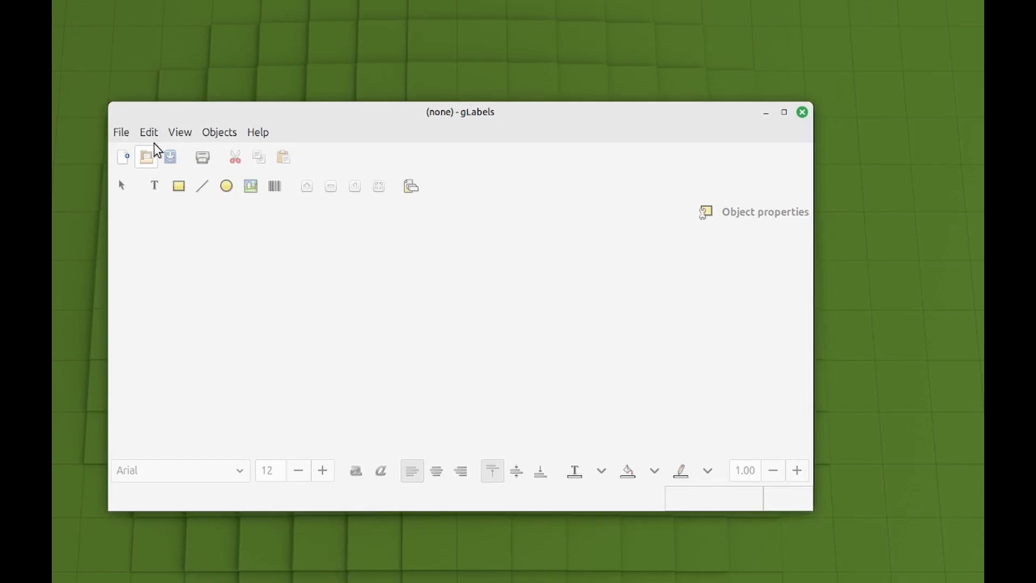
{"action": "left_click", "coordinate": [120, 135]}
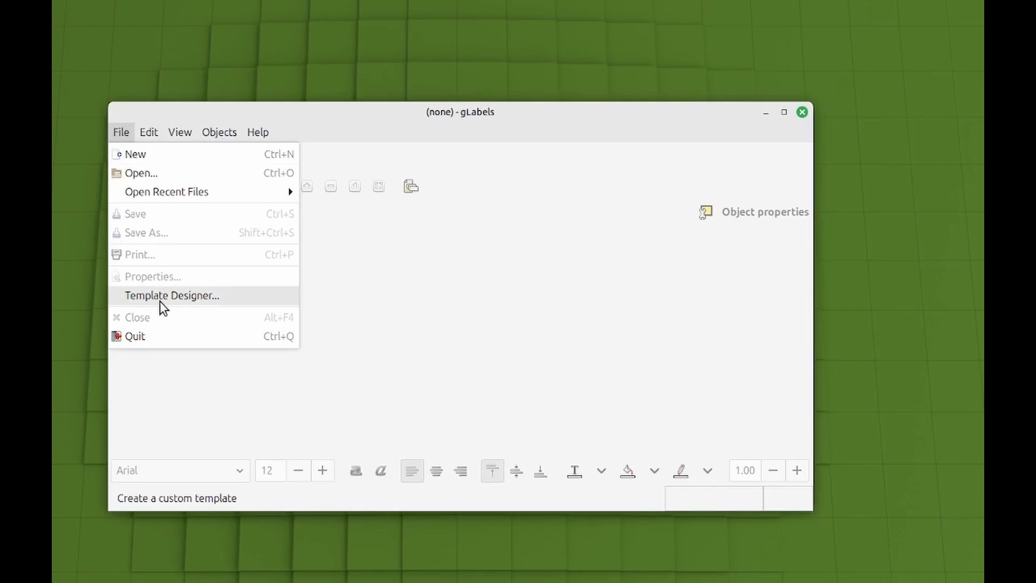
{"action": "left_click", "coordinate": [137, 157]}
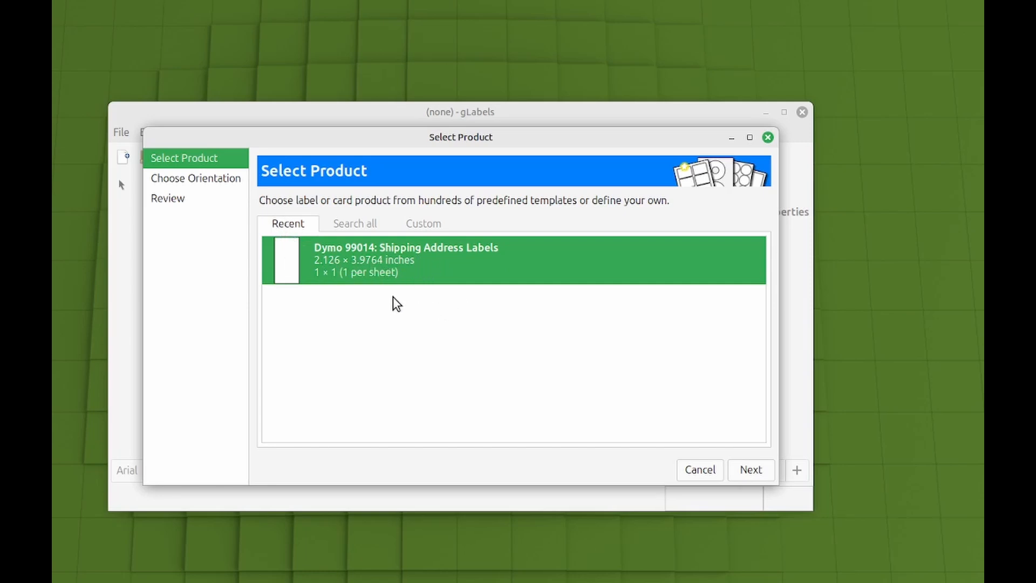
Filter the full product catalogue to page size Other, brand Dymo and category Mailing/shipping products
{"action": "left_click", "coordinate": [358, 228]}
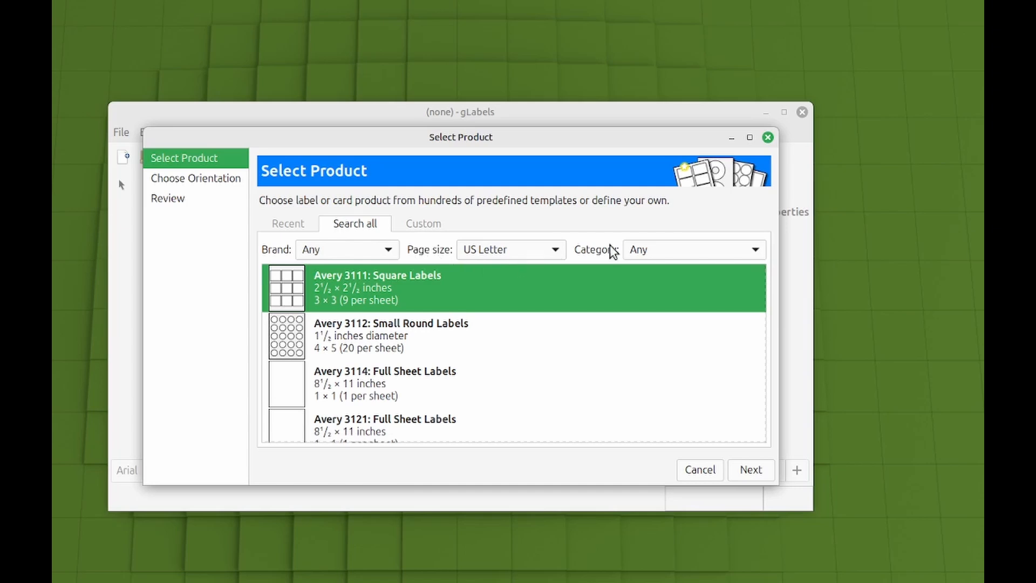
{"action": "left_click", "coordinate": [558, 250]}
{"action": "scroll", "coordinate": [540, 356], "scroll_direction": "down", "scroll_amount": 4}
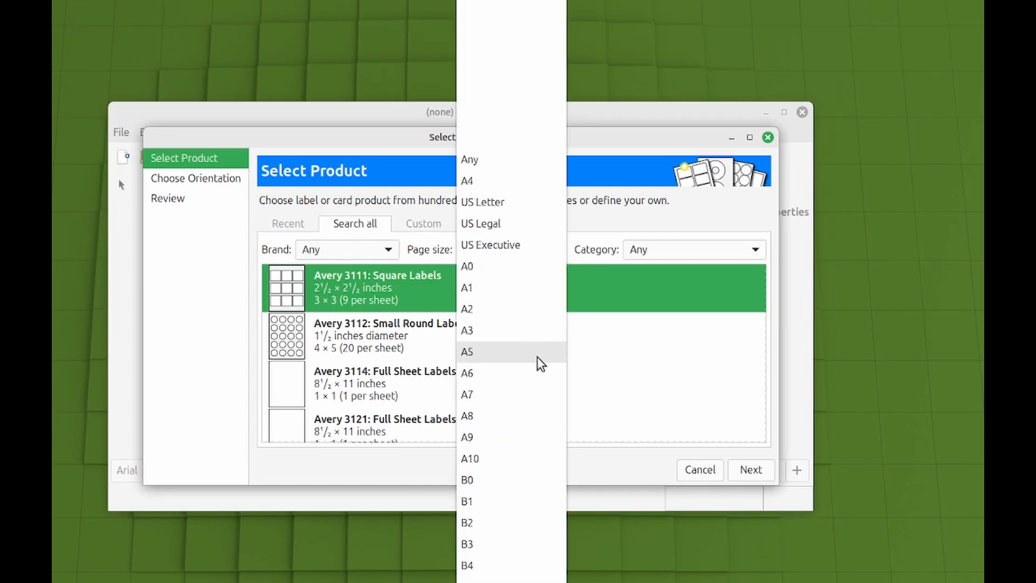
{"action": "scroll", "coordinate": [536, 378], "scroll_direction": "down", "scroll_amount": 6}
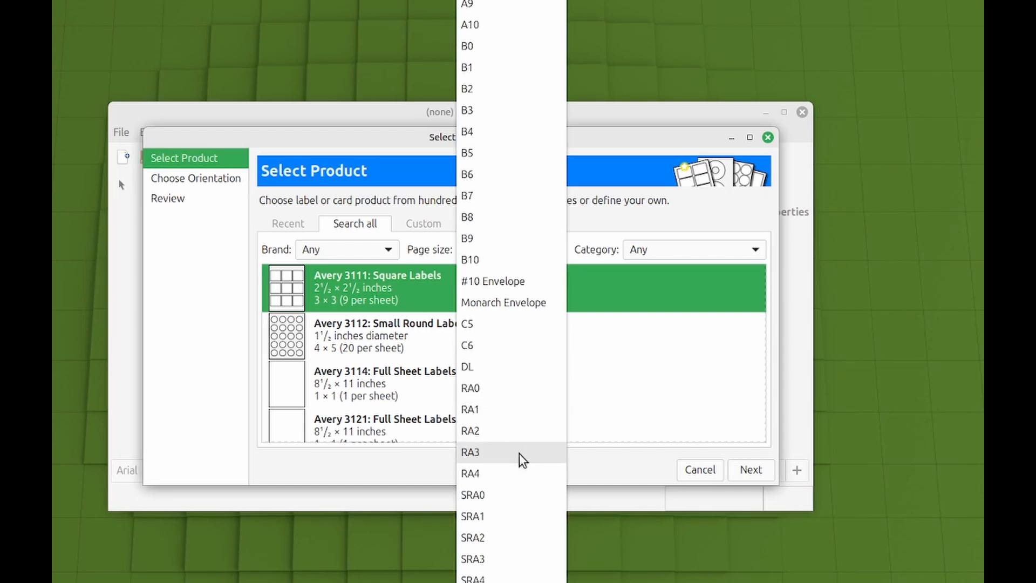
{"action": "left_click", "coordinate": [540, 576]}
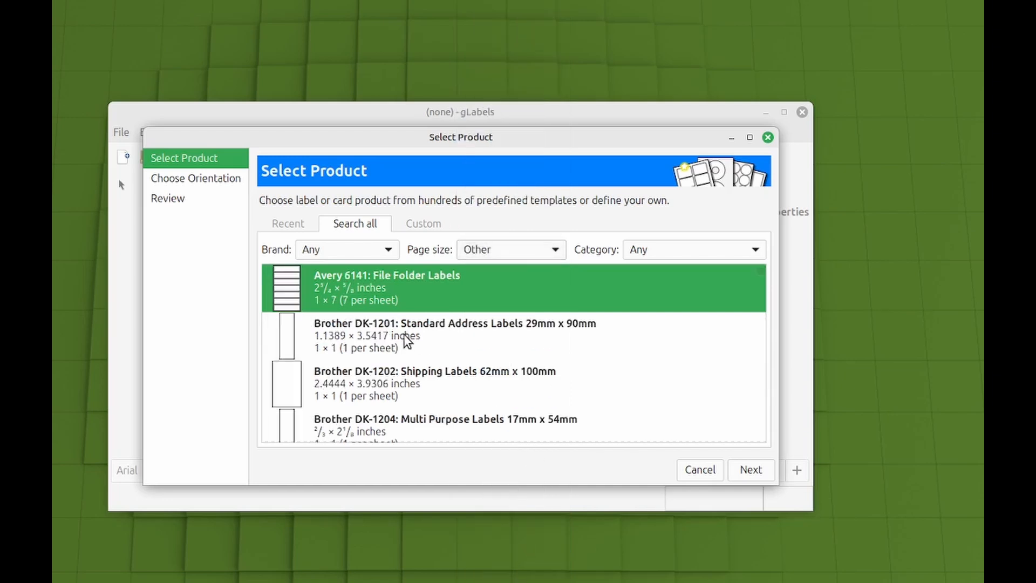
{"action": "left_click", "coordinate": [387, 251]}
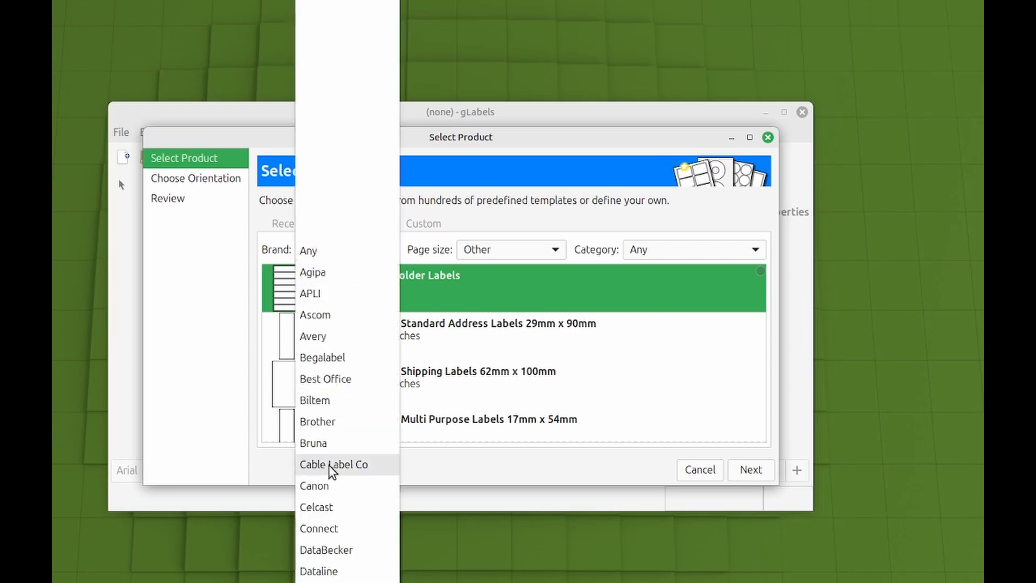
{"action": "scroll", "coordinate": [328, 472], "scroll_direction": "down", "scroll_amount": 3}
{"action": "scroll", "coordinate": [328, 475], "scroll_direction": "down", "scroll_amount": 1}
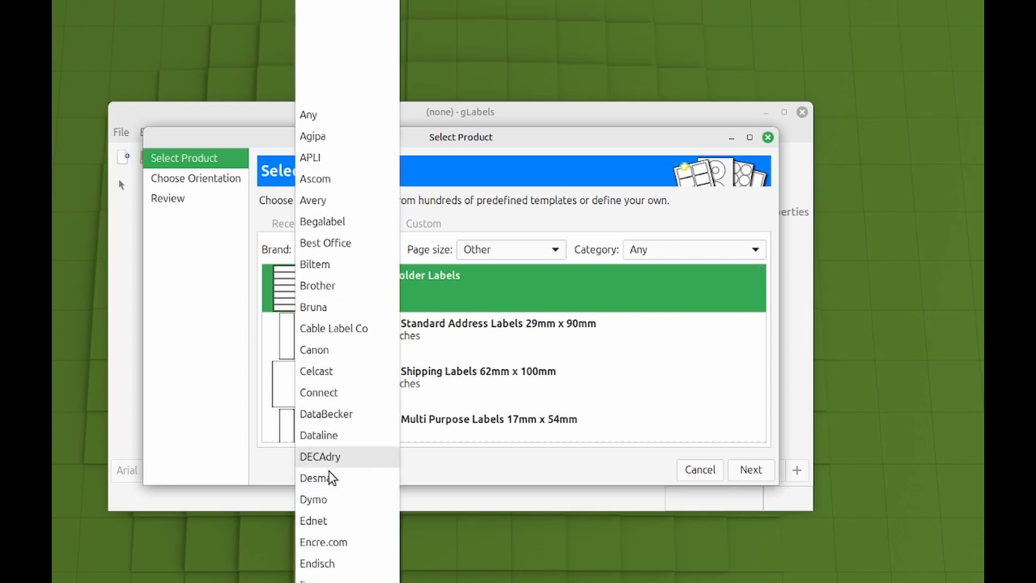
{"action": "left_click", "coordinate": [335, 501]}
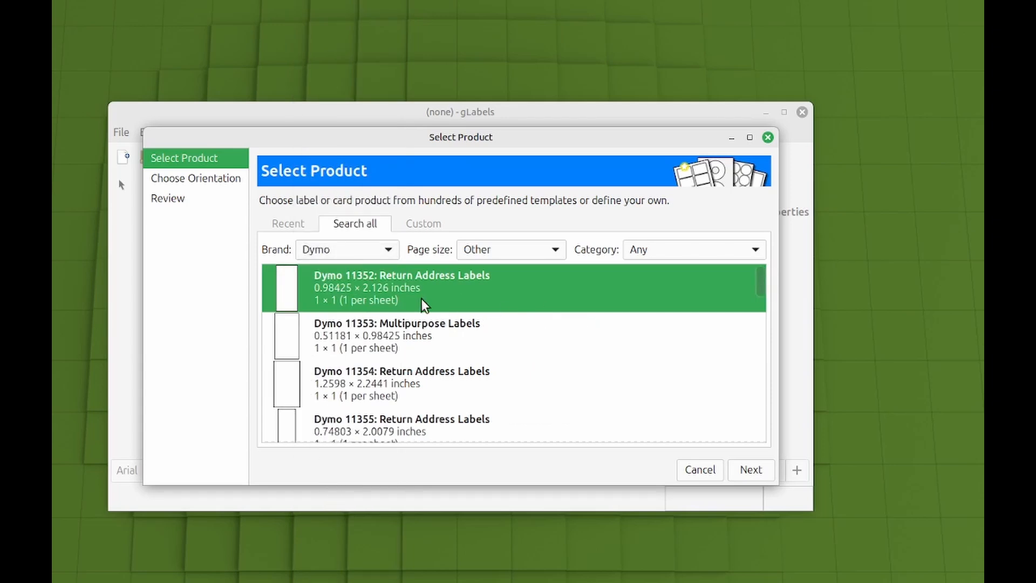
{"action": "left_click", "coordinate": [750, 252]}
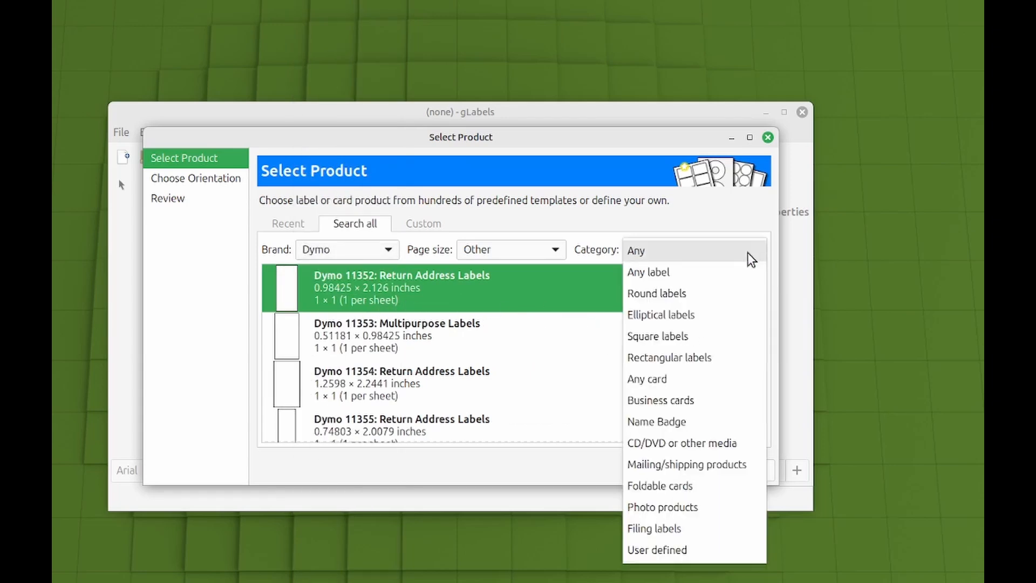
{"action": "left_click", "coordinate": [696, 466]}
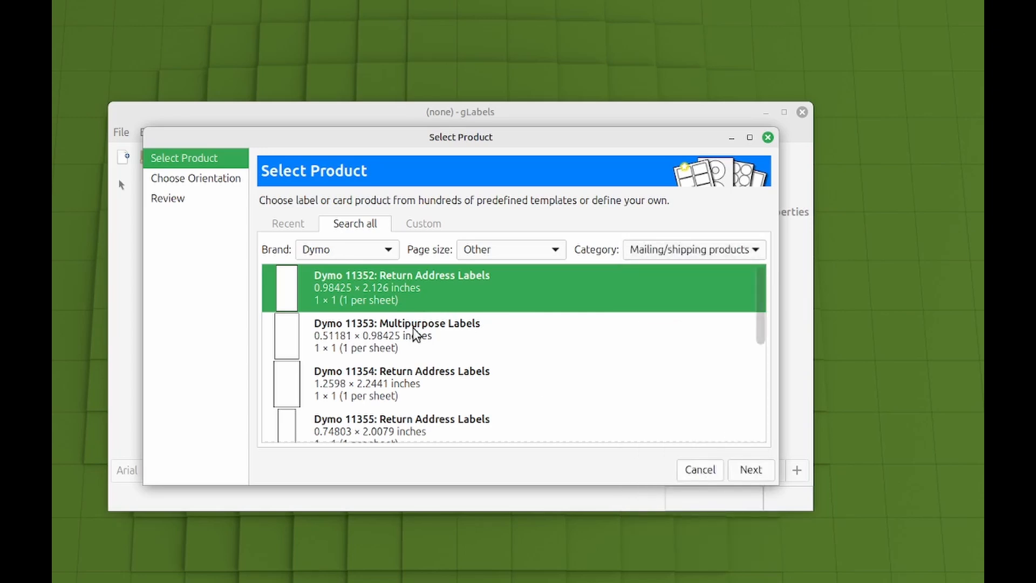
Choose the Dymo 99014 Shipping Address Labels product and proceed to the orientation choice
{"action": "scroll", "coordinate": [420, 346], "scroll_direction": "down", "scroll_amount": 3}
{"action": "scroll", "coordinate": [420, 345], "scroll_direction": "down", "scroll_amount": 2}
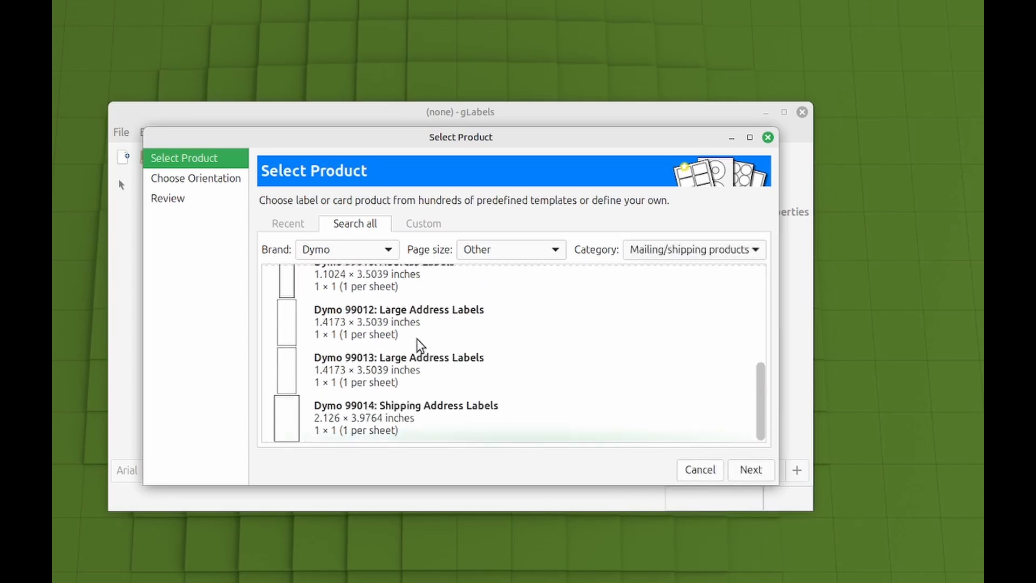
{"action": "left_click", "coordinate": [369, 432]}
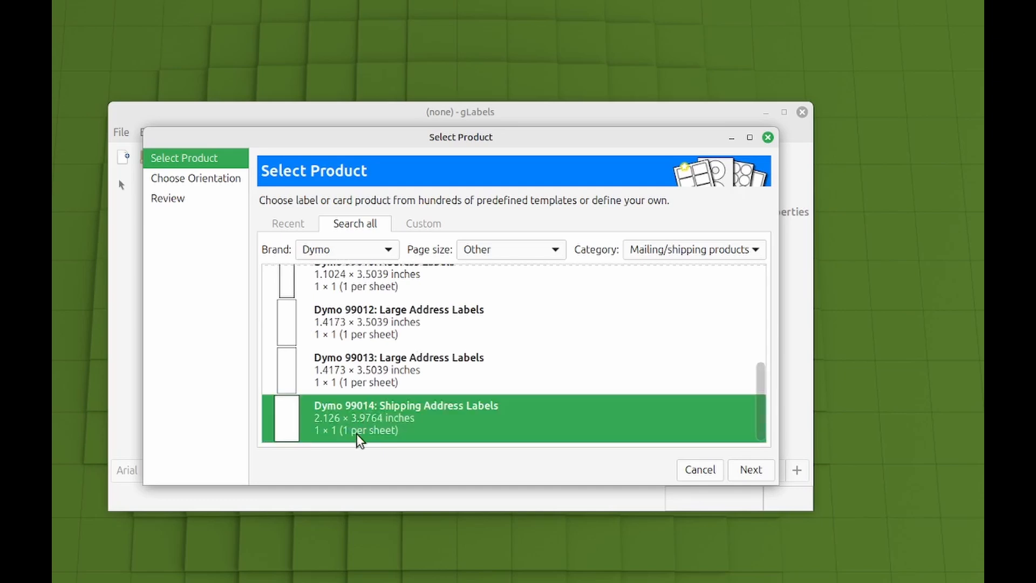
{"action": "left_click", "coordinate": [761, 473]}
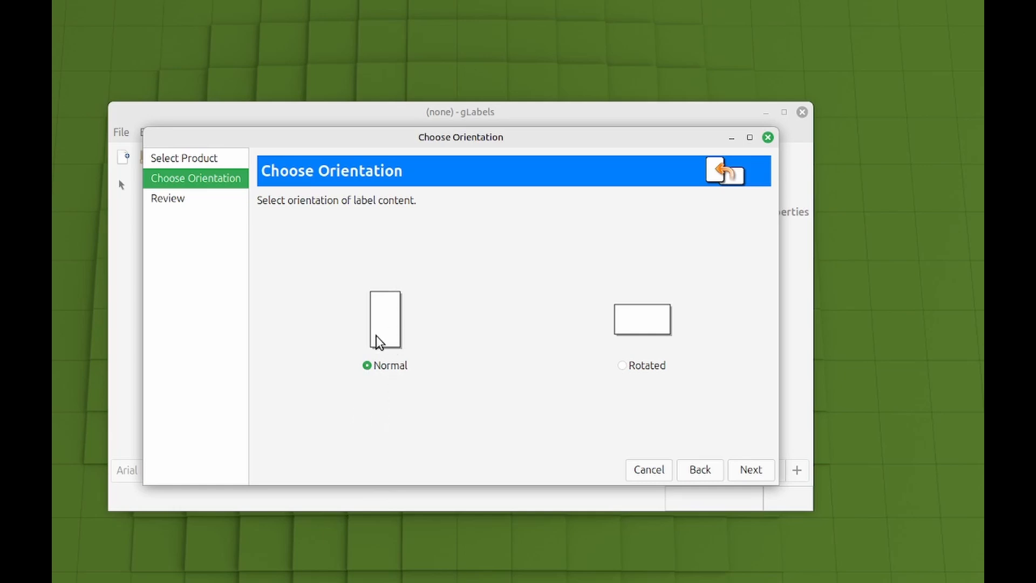
Set the label orientation to Rotated and apply the reviewed selection to create the label
{"action": "left_click", "coordinate": [622, 365]}
{"action": "left_click", "coordinate": [758, 471]}
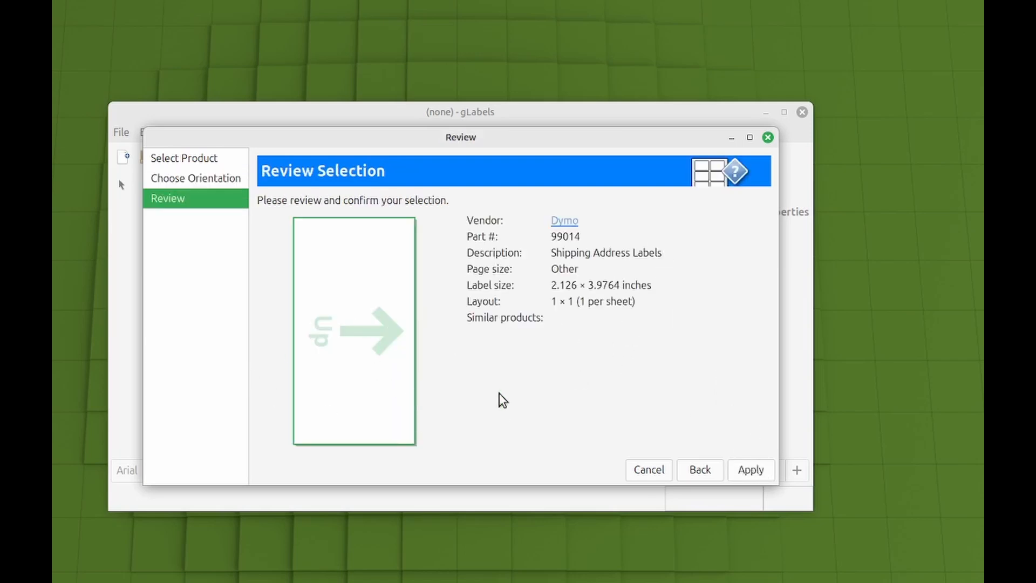
{"action": "left_click", "coordinate": [751, 469]}
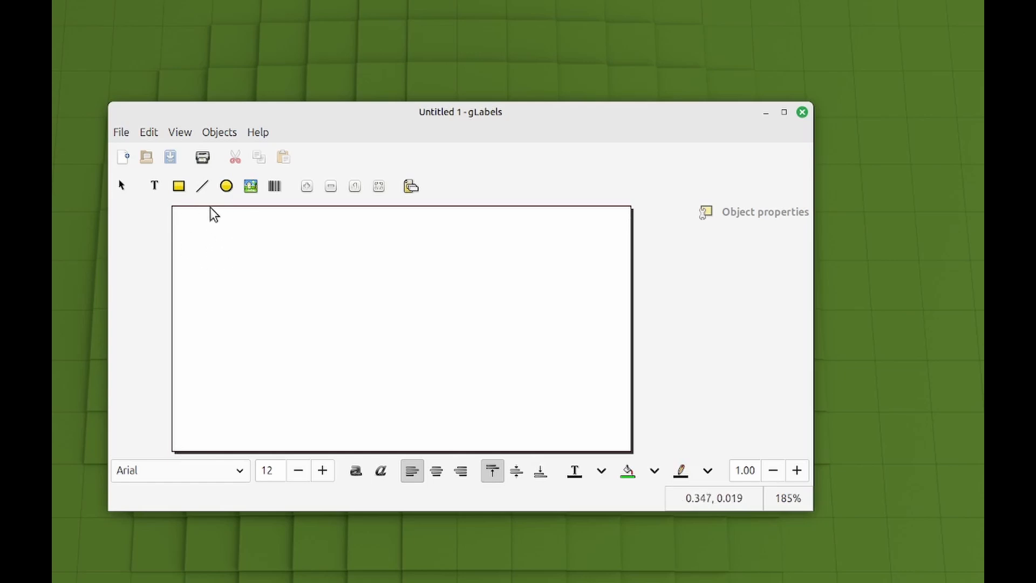
Add a text object at the label's upper-left corner and stretch it across most of the label's width
{"action": "left_click", "coordinate": [154, 189]}
{"action": "left_click", "coordinate": [176, 209]}
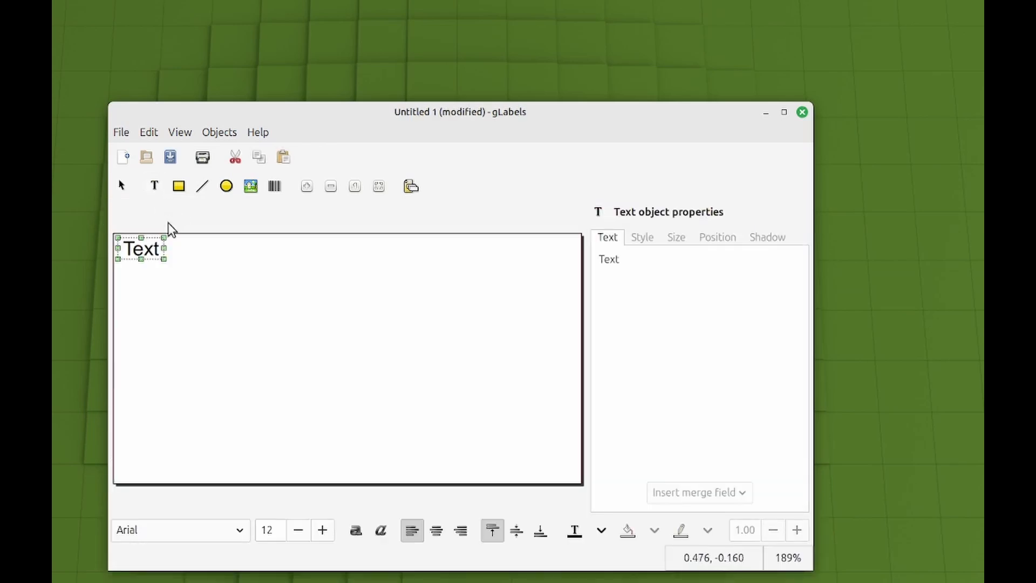
{"action": "left_click_drag", "start_coordinate": [156, 249], "coordinate": [539, 284]}
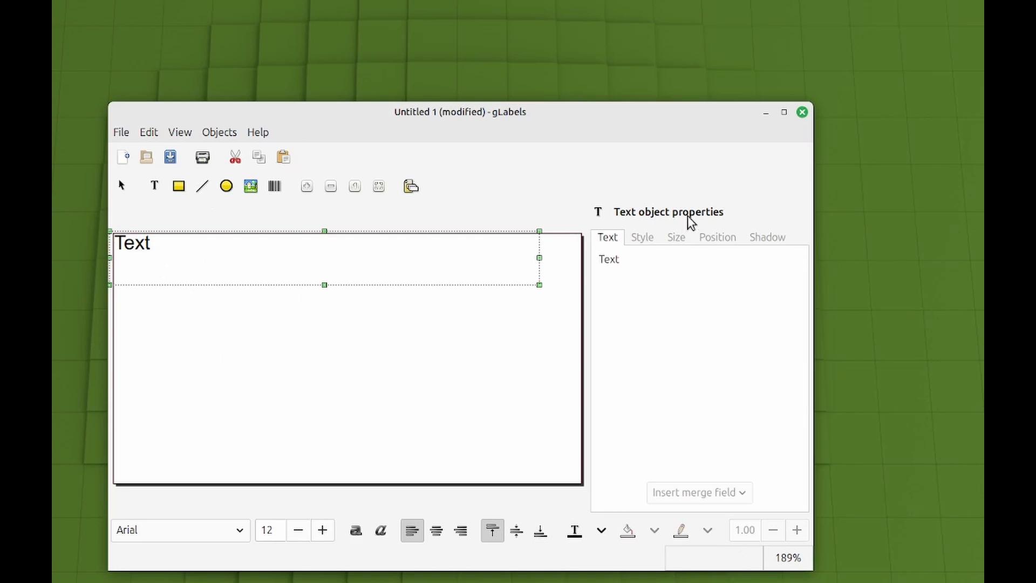
Replace the placeholder text with the three lines "Me", "My Address" and "My City, ST 11111", and make the text box slightly taller
{"action": "left_click", "coordinate": [641, 264]}
{"action": "key", "text": "BackSpace"}
{"action": "key", "text": "BackSpace"}
{"action": "key", "text": "BackSpace"}
{"action": "key", "text": "BackSpace"}
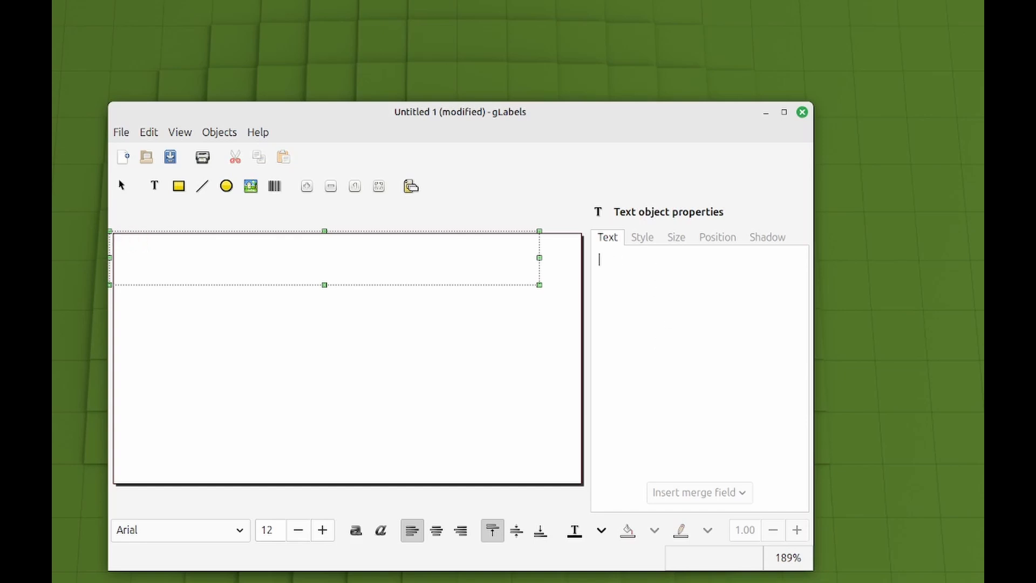
{"action": "type", "text": "Me My Addre"}
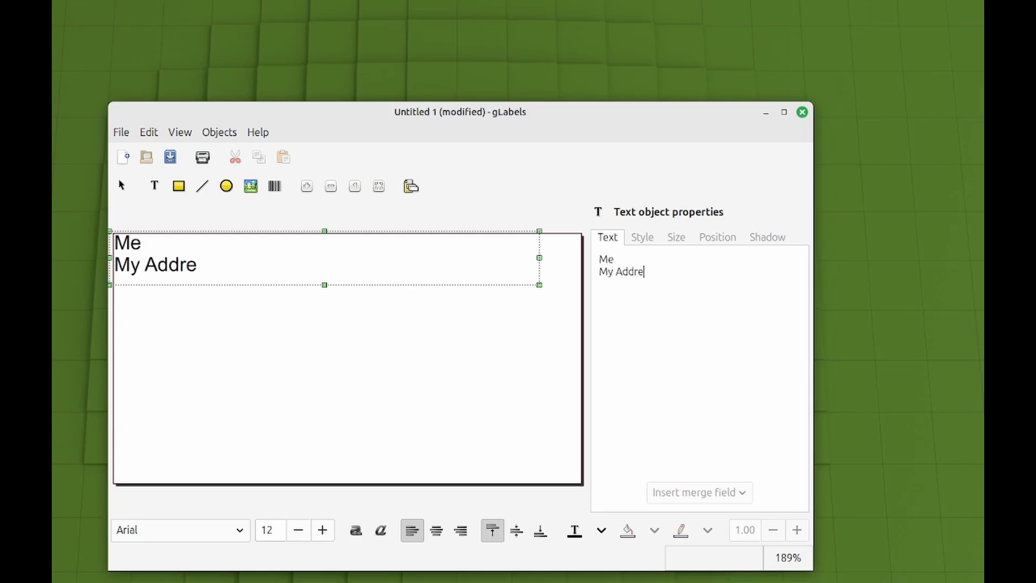
{"action": "type", "text": "ss My "}
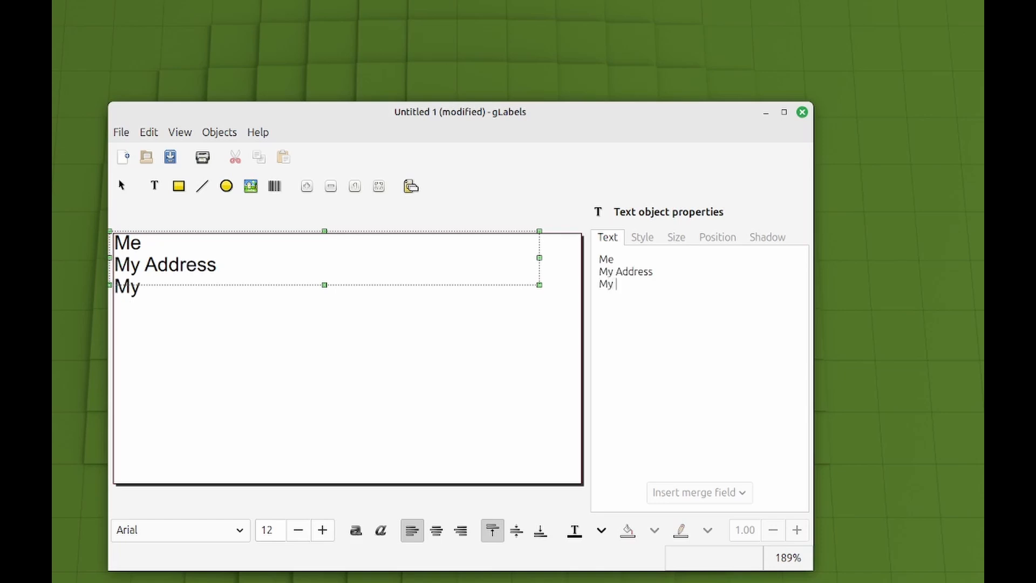
{"action": "type", "text": "City, ST   11111"}
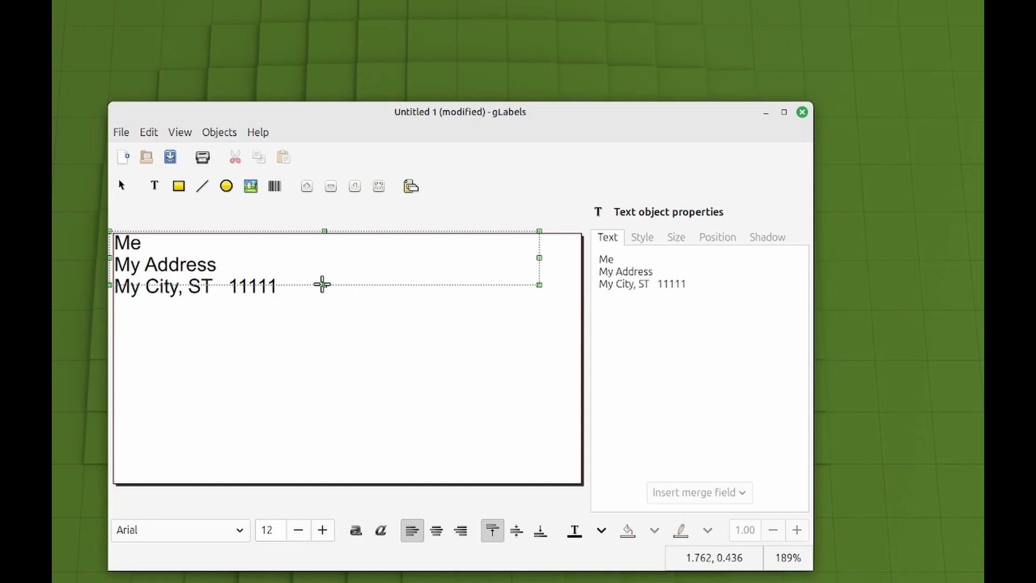
{"action": "mouse_move", "coordinate": [325, 284]}
{"action": "left_mouse_down"}
{"action": "mouse_move", "coordinate": [323, 296]}
{"action": "mouse_move", "coordinate": [327, 275]}
{"action": "mouse_move", "coordinate": [326, 289]}
{"action": "left_mouse_up"}
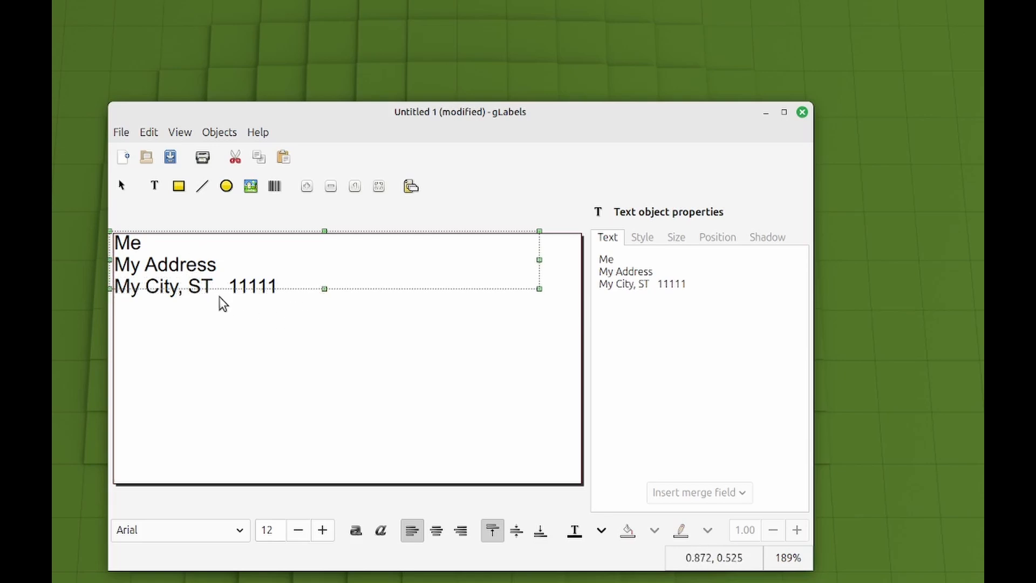
Reduce the return address text's font size to 10
{"action": "left_click", "coordinate": [645, 238]}
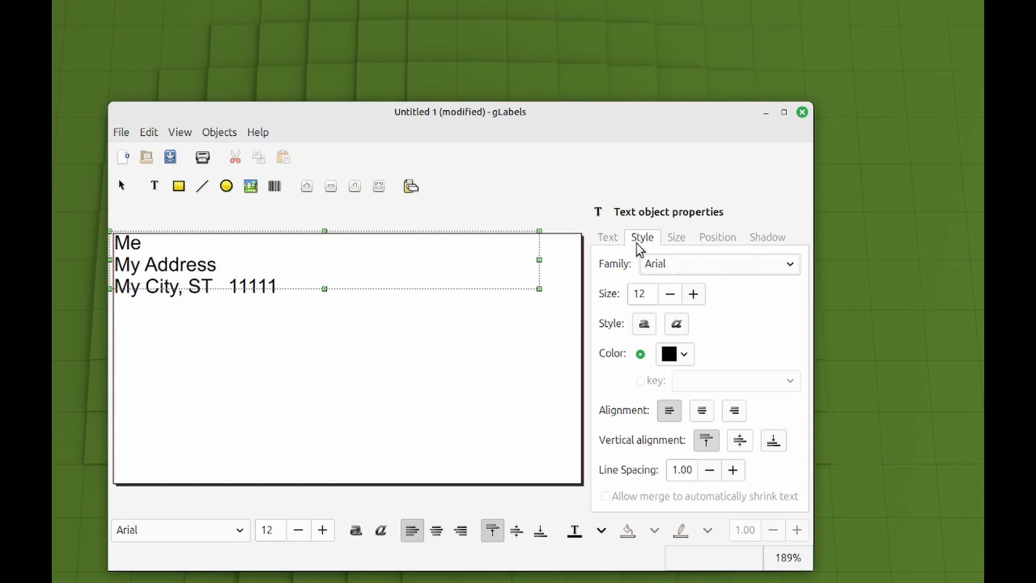
{"action": "left_click", "coordinate": [670, 295]}
{"action": "left_click", "coordinate": [670, 294]}
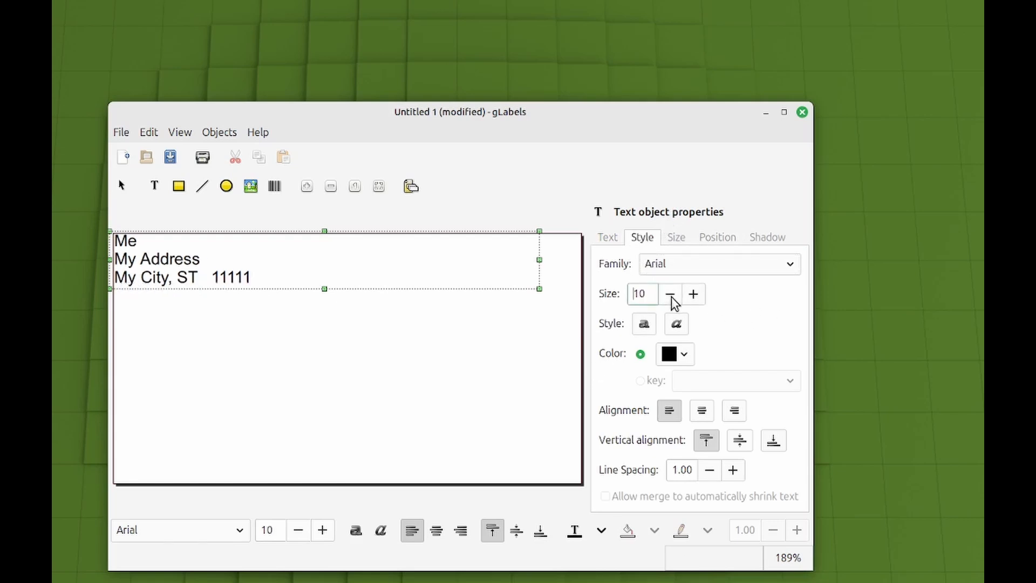
Set the return address text's font size to 12 and make its text box slightly taller to fit all three lines
{"action": "left_click", "coordinate": [700, 294]}
{"action": "left_click", "coordinate": [700, 294]}
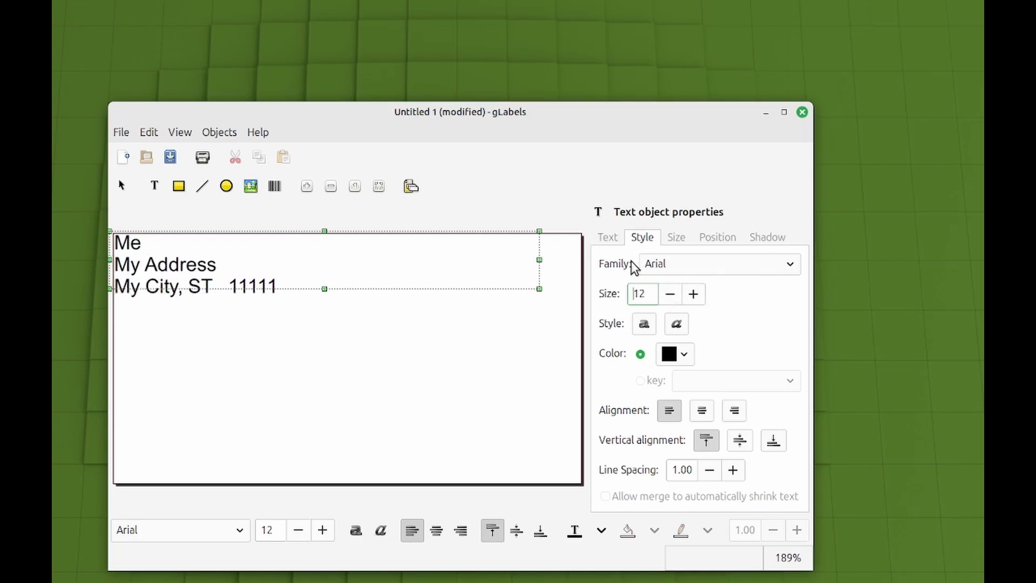
{"action": "left_click", "coordinate": [603, 238]}
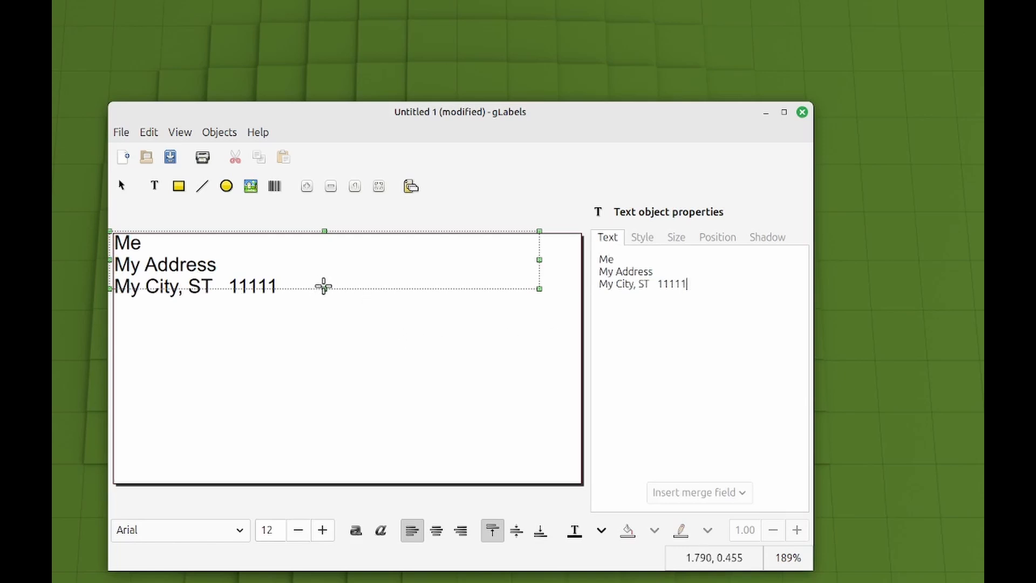
{"action": "left_click_drag", "start_coordinate": [324, 288], "coordinate": [319, 300]}
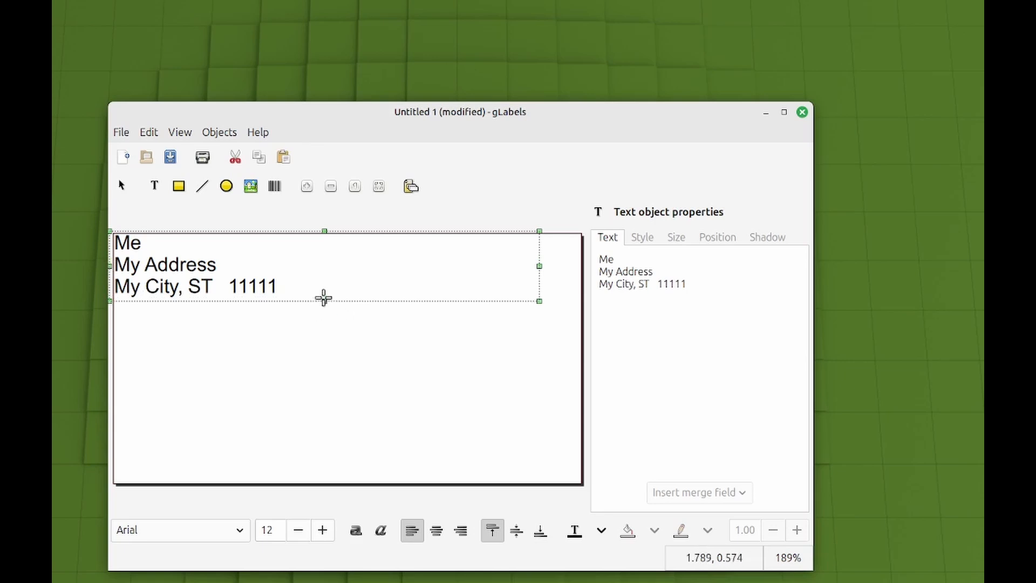
{"action": "left_click_drag", "start_coordinate": [324, 300], "coordinate": [324, 297]}
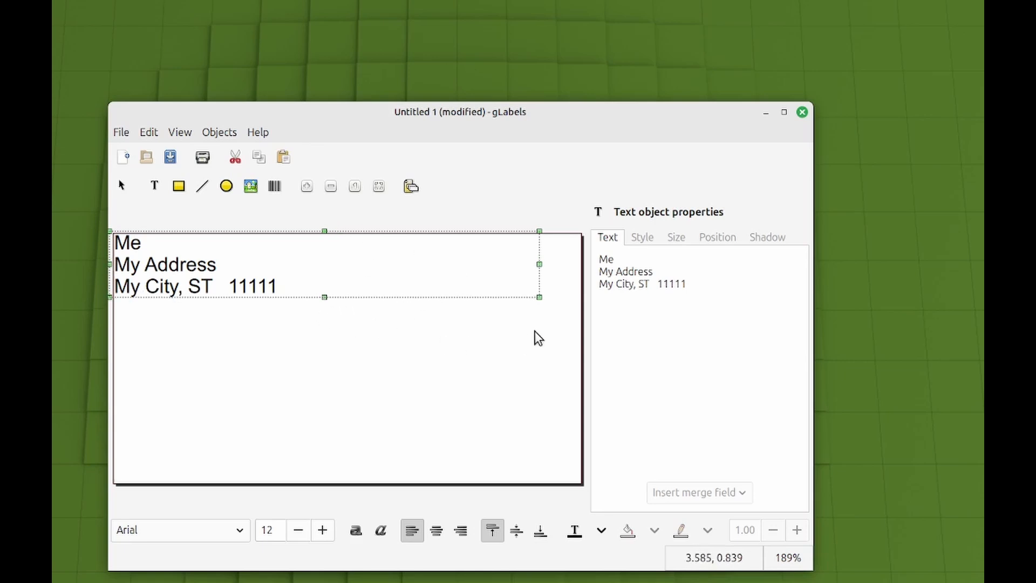
{"action": "left_click", "coordinate": [573, 319]}
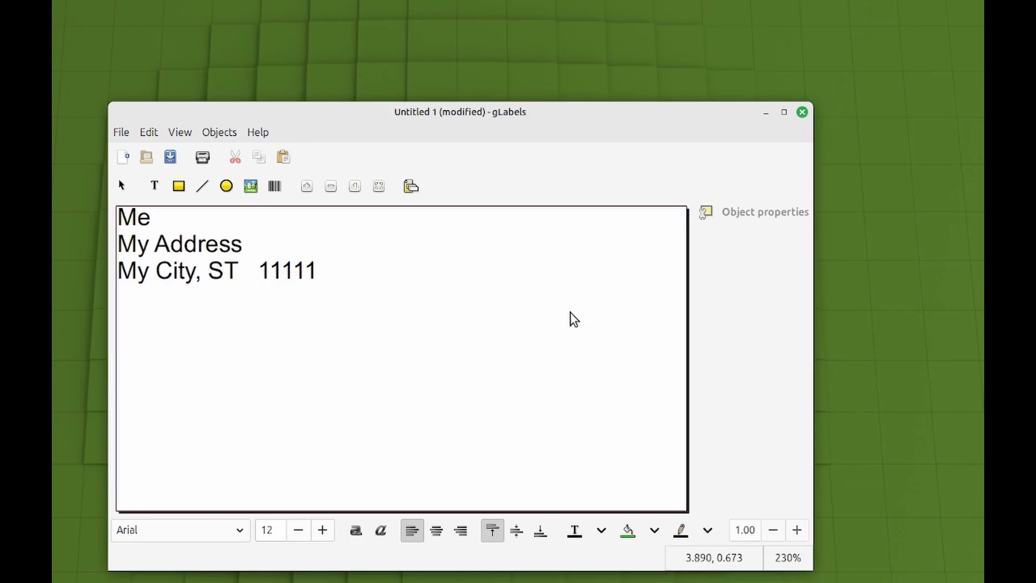
Draw a horizontal line across the full width of the label directly beneath the return address
{"action": "left_click", "coordinate": [203, 186]}
{"action": "left_click_drag", "start_coordinate": [117, 287], "coordinate": [687, 287]}
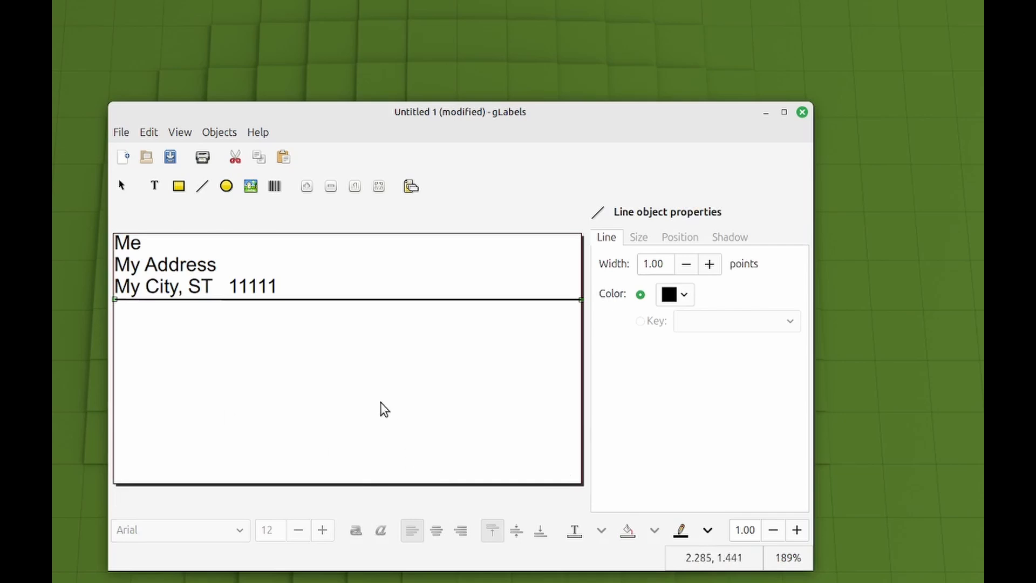
Add a second text object directly below the line at the label's left edge and stretch it over most of the remaining area
{"action": "left_click", "coordinate": [154, 186]}
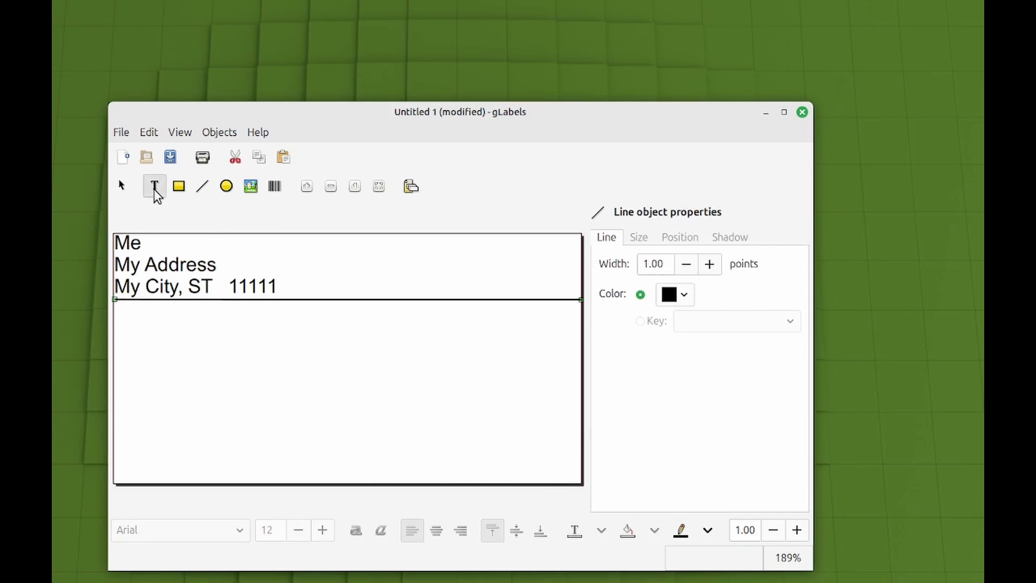
{"action": "left_click", "coordinate": [124, 316]}
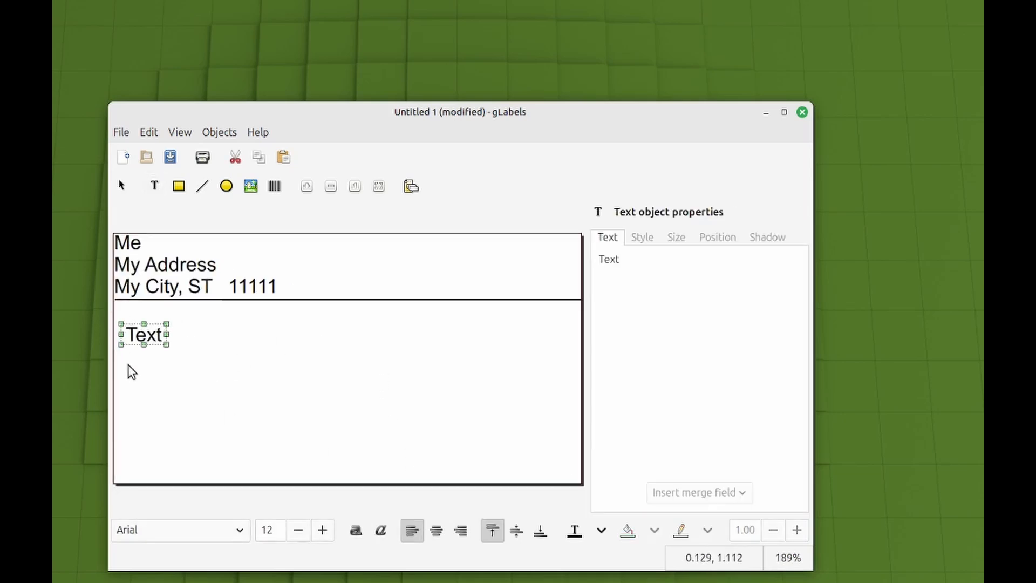
{"action": "left_click_drag", "start_coordinate": [138, 317], "coordinate": [131, 311]}
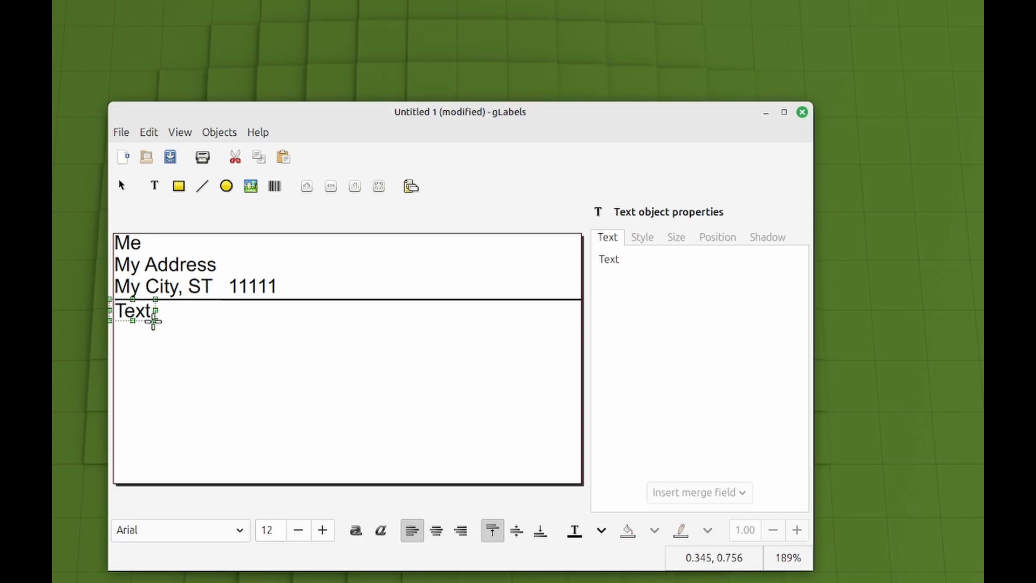
{"action": "left_click_drag", "start_coordinate": [153, 321], "coordinate": [580, 465]}
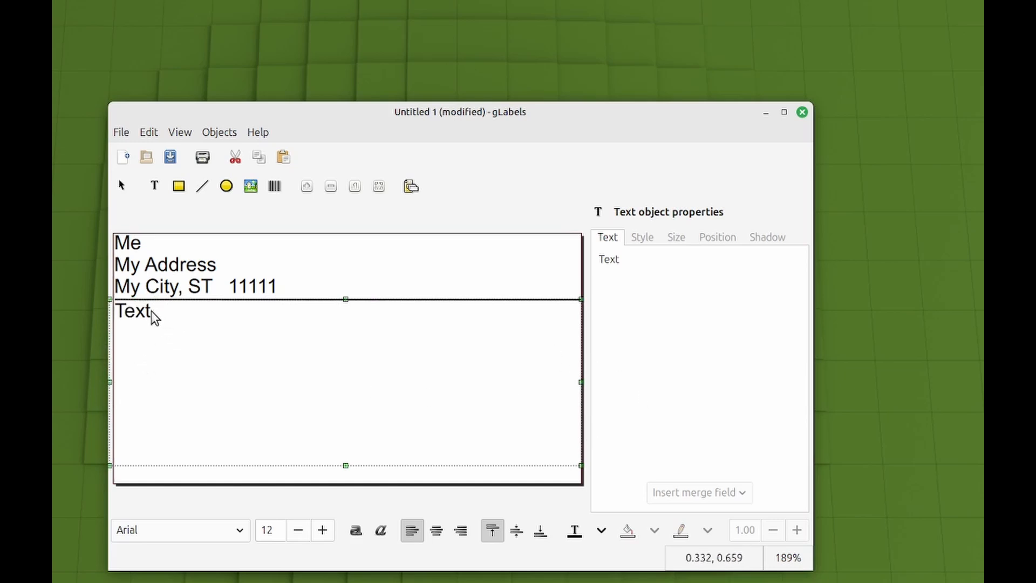
Replace the placeholder text of the lower text object with "recipient"
{"action": "left_click", "coordinate": [640, 260]}
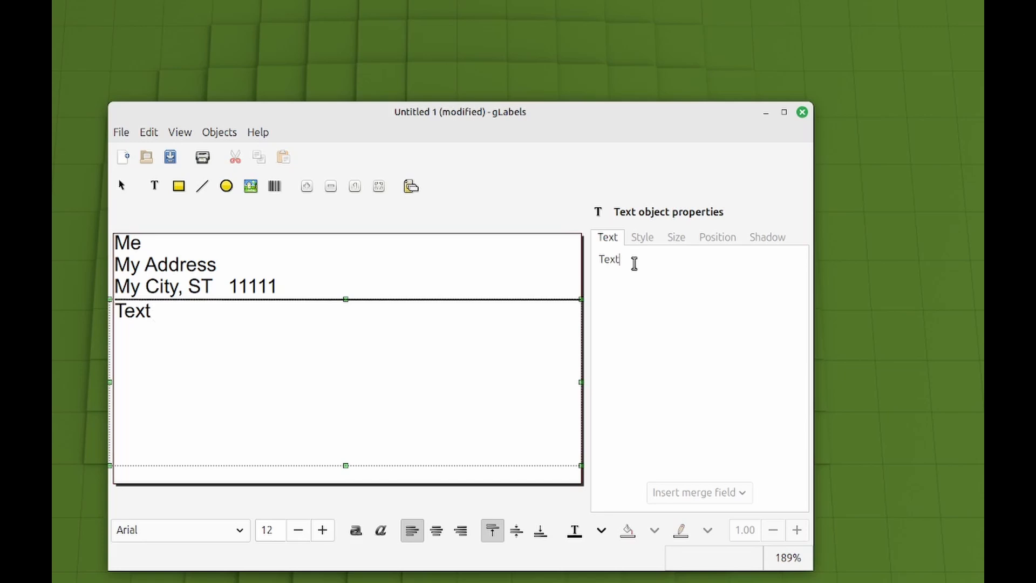
{"action": "key", "text": "BackSpace"}
{"action": "key", "text": "BackSpace"}
{"action": "key", "text": "BackSpace"}
{"action": "key", "text": "BackSpace"}
{"action": "type", "text": "reci"}
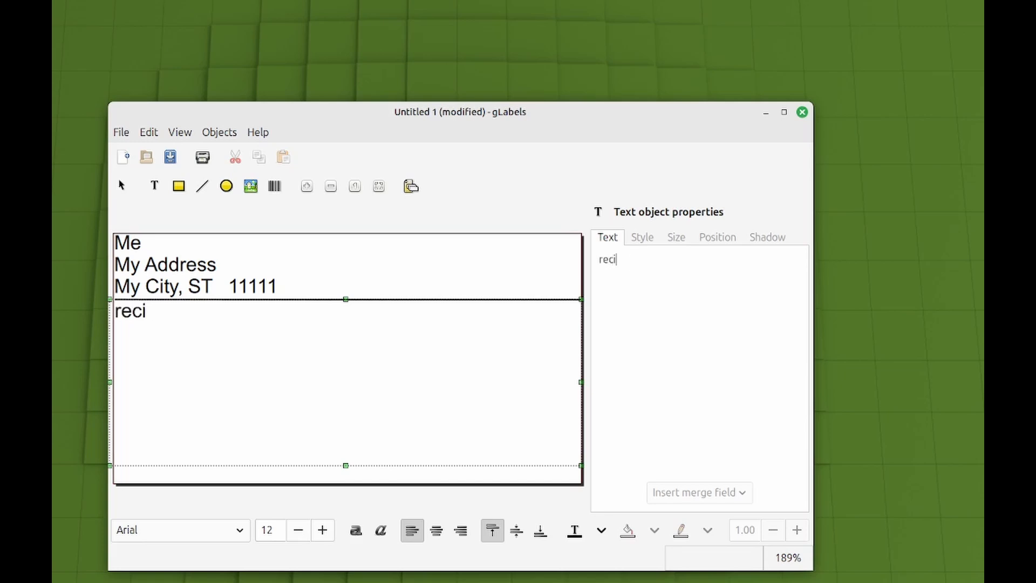
{"action": "type", "text": "pient"}
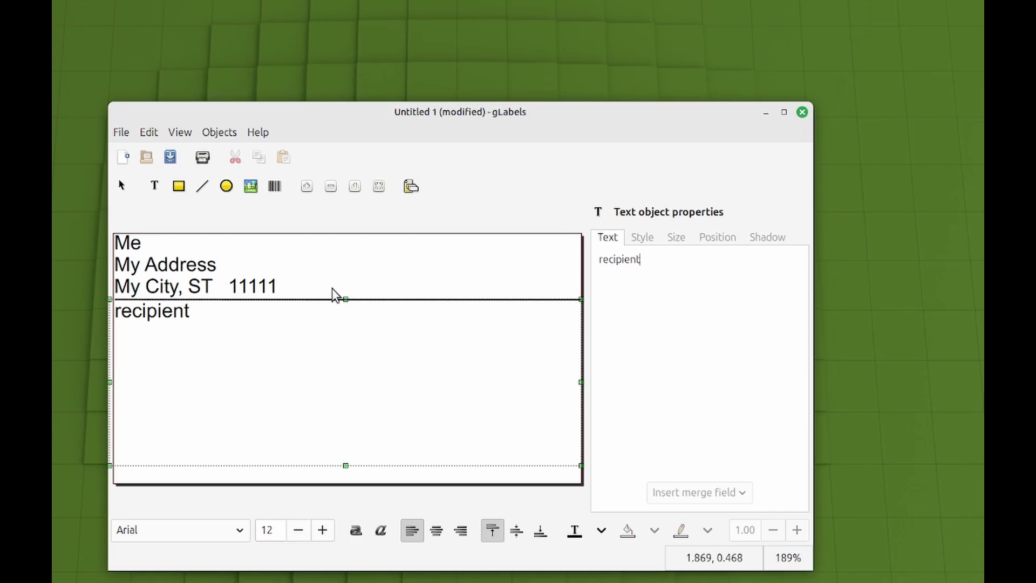
Set the recipient text's font size to 18 and centre it vertically in its box
{"action": "left_click", "coordinate": [649, 242]}
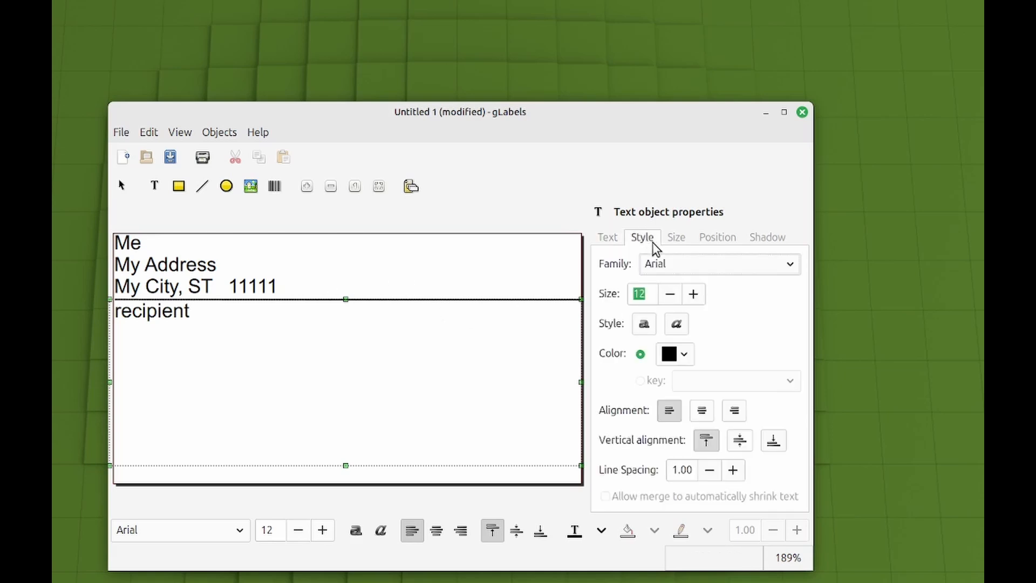
{"action": "left_click", "coordinate": [694, 297]}
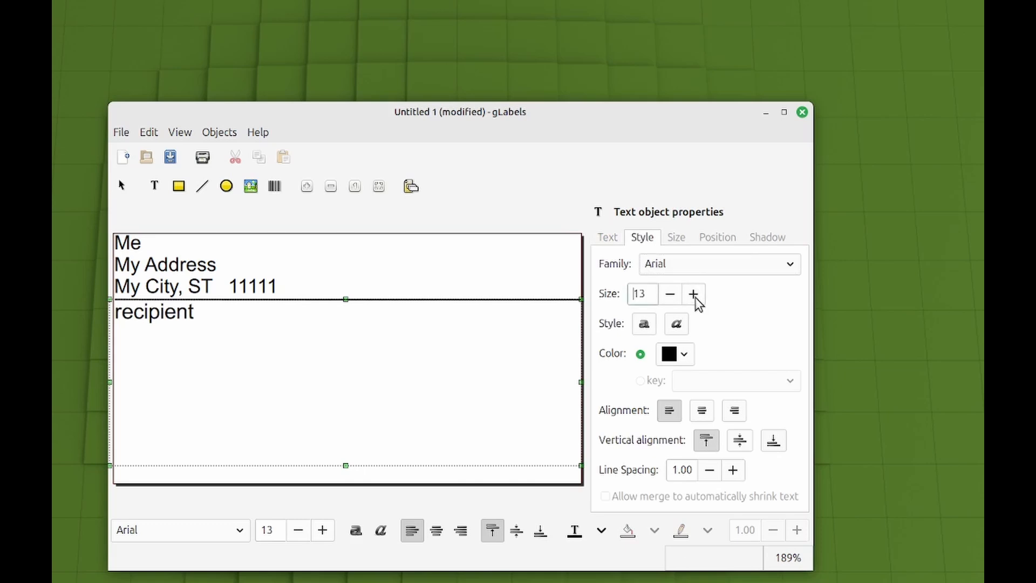
{"action": "left_click", "coordinate": [695, 297]}
{"action": "left_click", "coordinate": [694, 297]}
{"action": "left_click", "coordinate": [695, 296]}
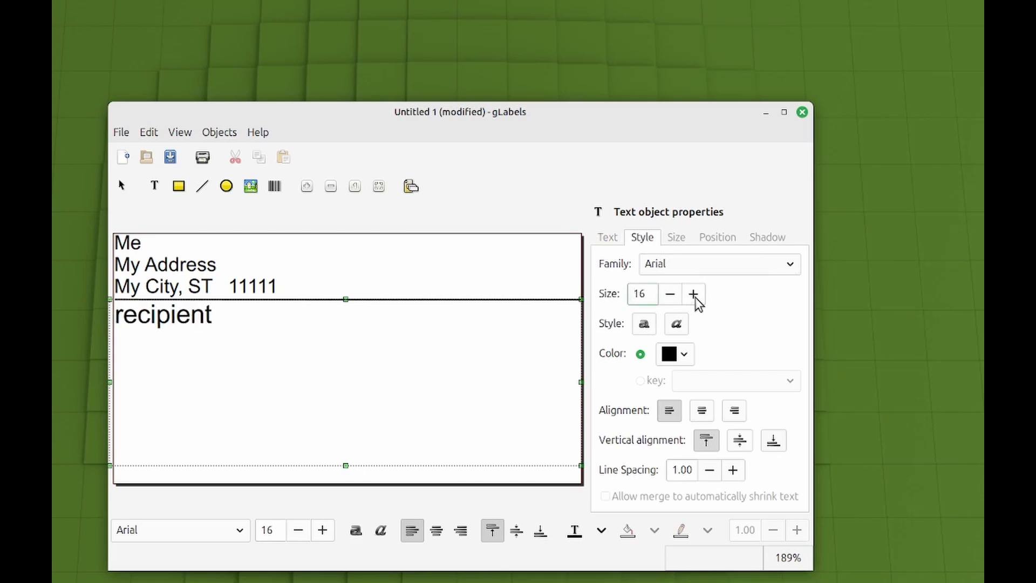
{"action": "left_click", "coordinate": [695, 296]}
{"action": "left_click", "coordinate": [693, 297]}
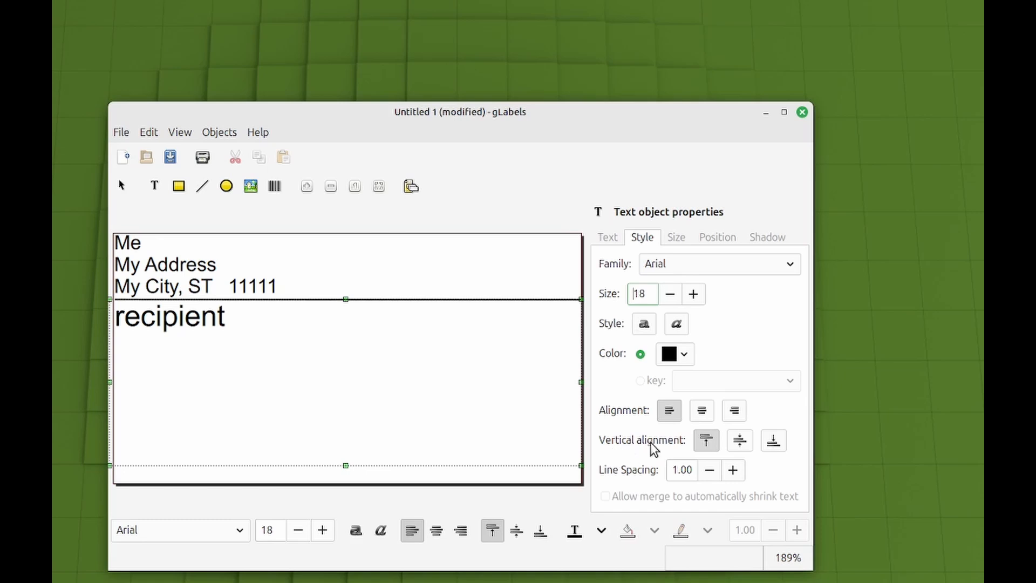
{"action": "left_click", "coordinate": [740, 441]}
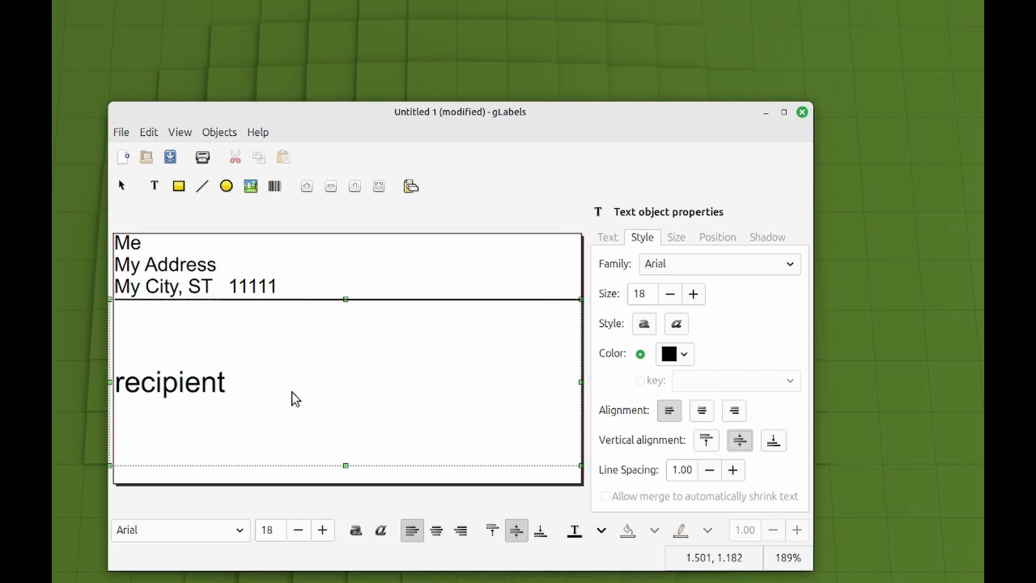
{"action": "left_click", "coordinate": [479, 472]}
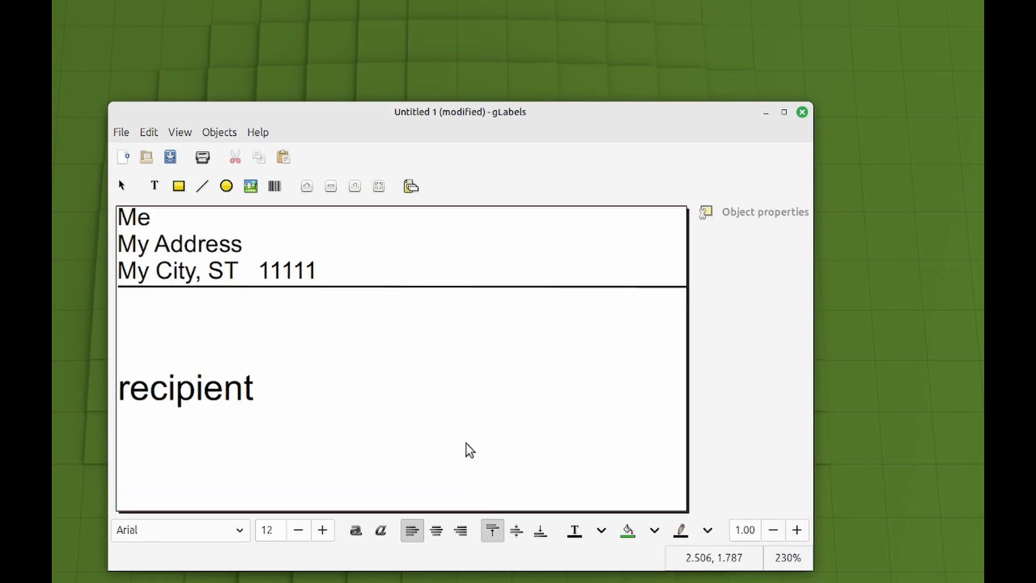
Add a barcode object and place it in the label's lower-left corner
{"action": "left_click", "coordinate": [274, 186]}
{"action": "left_click", "coordinate": [143, 494]}
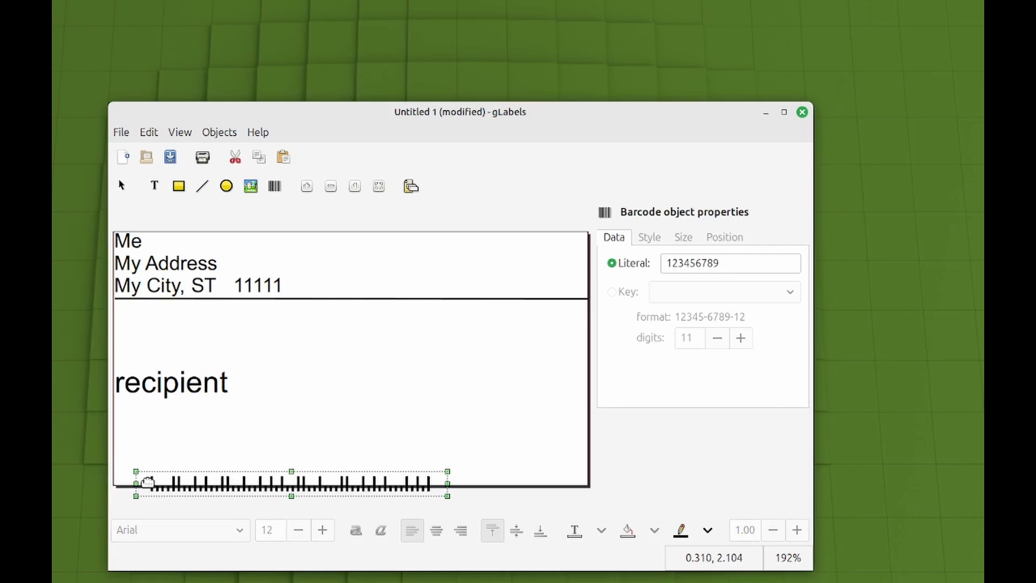
{"action": "left_click_drag", "start_coordinate": [147, 481], "coordinate": [114, 474]}
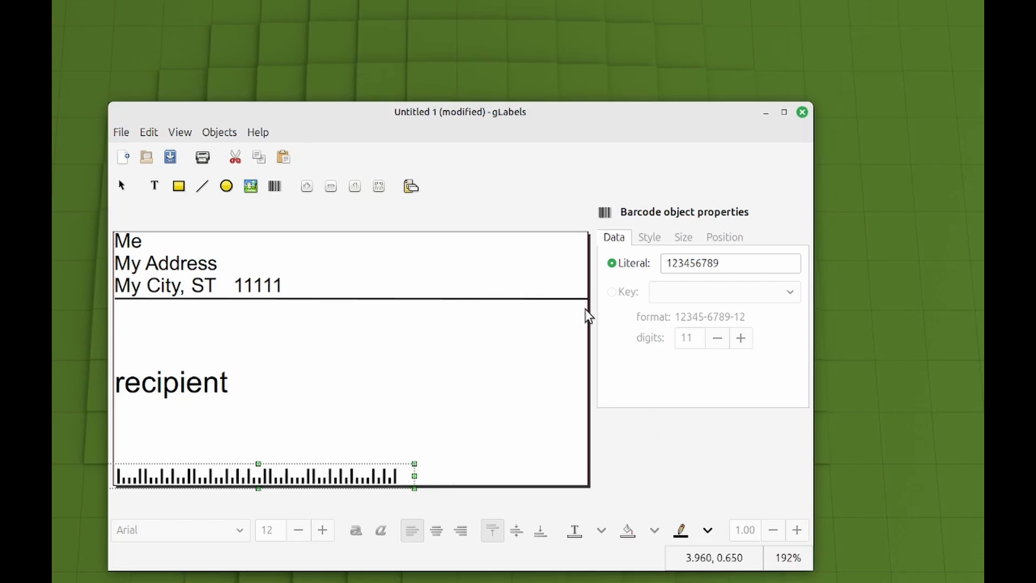
Change the barcode style to POSTNET-5 (ZIP only) and shorten its literal data to 12345
{"action": "left_click", "coordinate": [649, 237]}
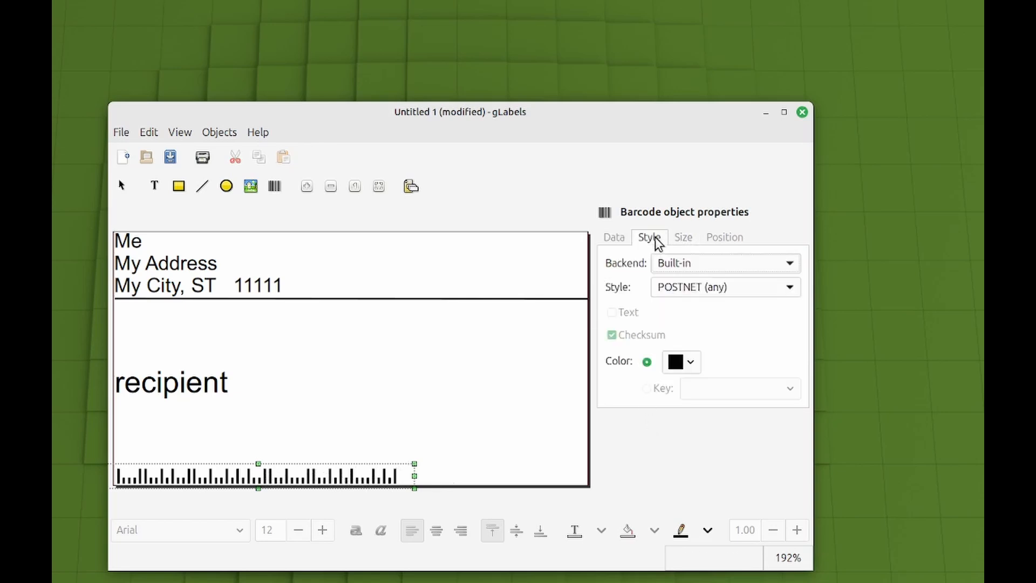
{"action": "left_click", "coordinate": [790, 292]}
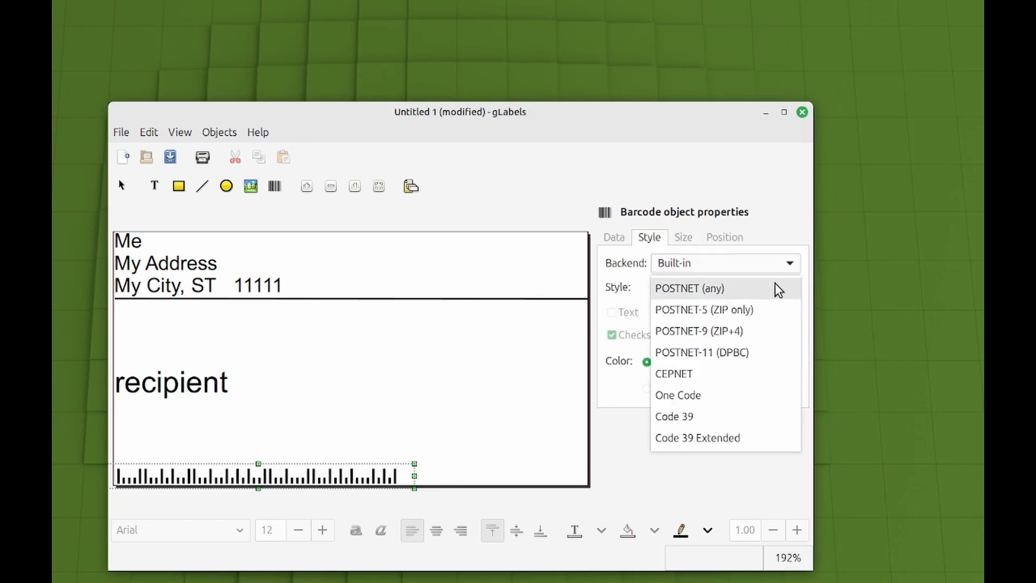
{"action": "left_click", "coordinate": [759, 312]}
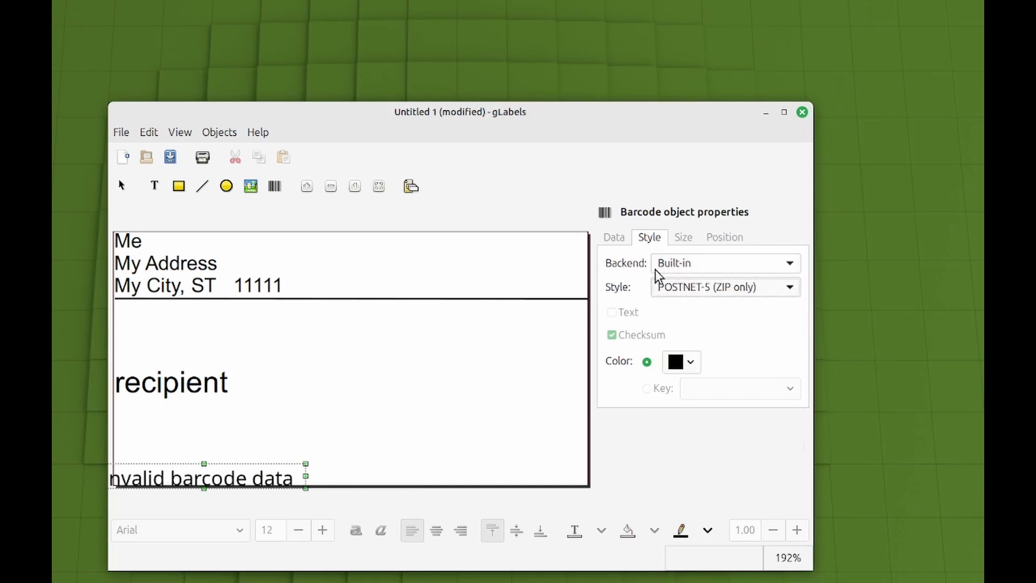
{"action": "left_click", "coordinate": [623, 240]}
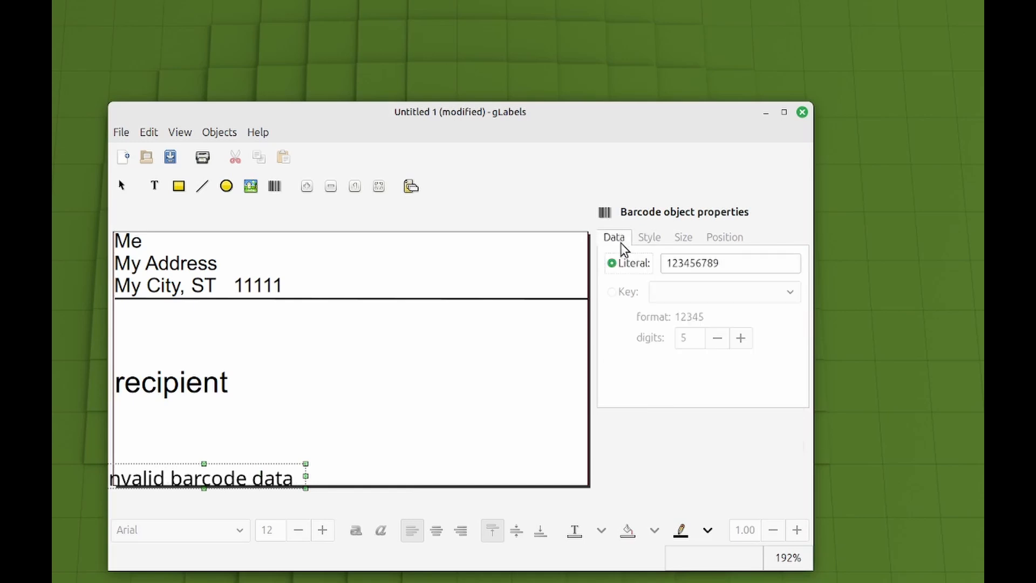
{"action": "left_click", "coordinate": [729, 261]}
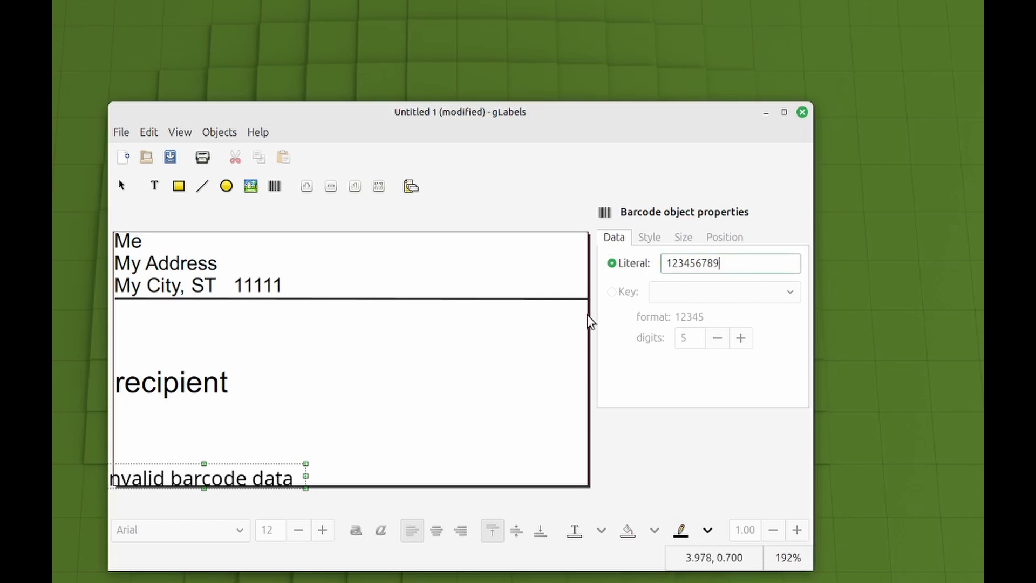
{"action": "key", "text": "BackSpace"}
{"action": "key", "text": "BackSpace"}
{"action": "key", "text": "BackSpace"}
{"action": "key", "text": "BackSpace"}
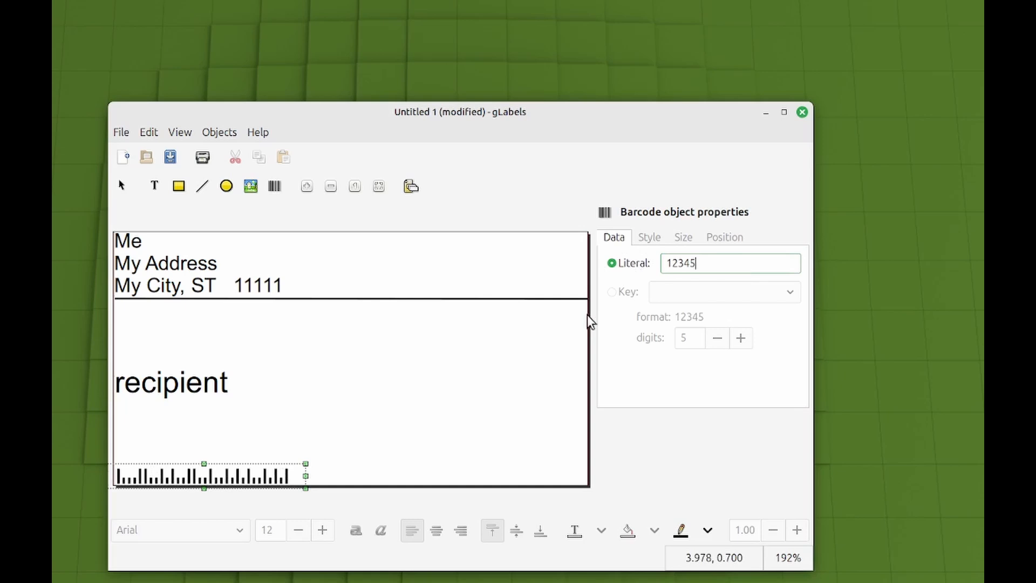
Try 1234544 as the barcode's literal data, restore it to 12345 and deselect the barcode
{"action": "type", "text": "44"}
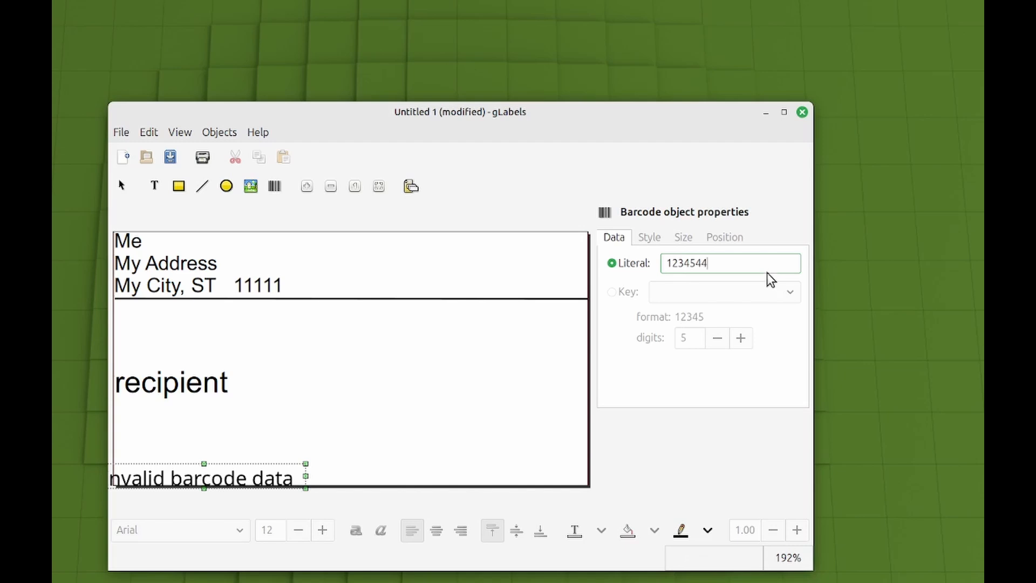
{"action": "key", "text": "BackSpace"}
{"action": "key", "text": "BackSpace"}
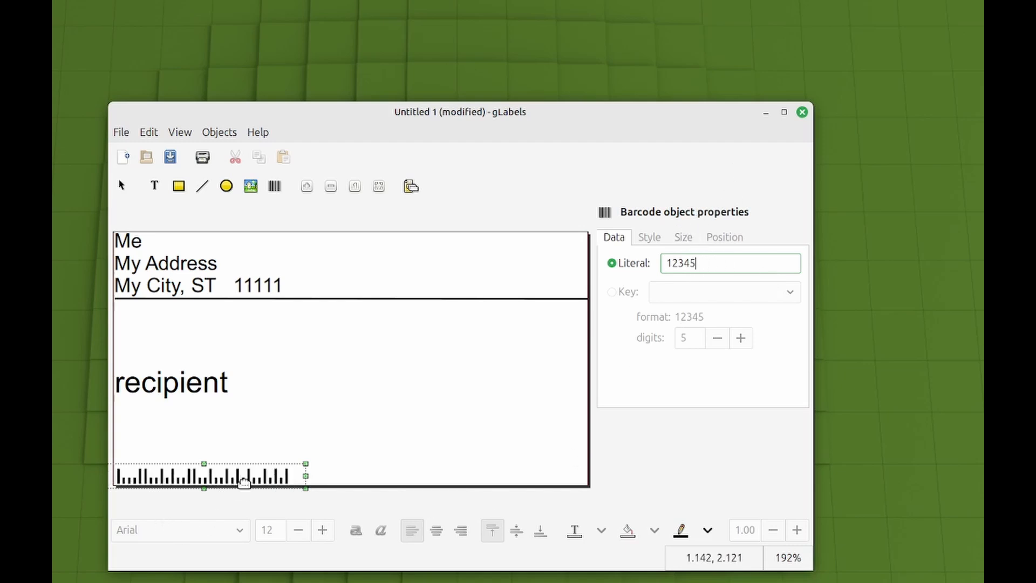
{"action": "left_click", "coordinate": [577, 477]}
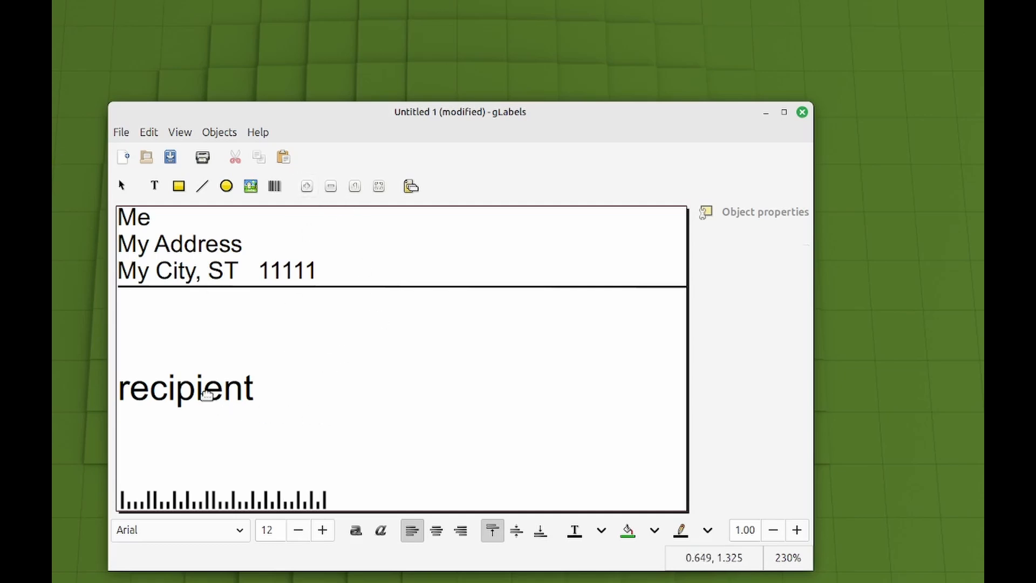
{"action": "left_click", "coordinate": [207, 394]}
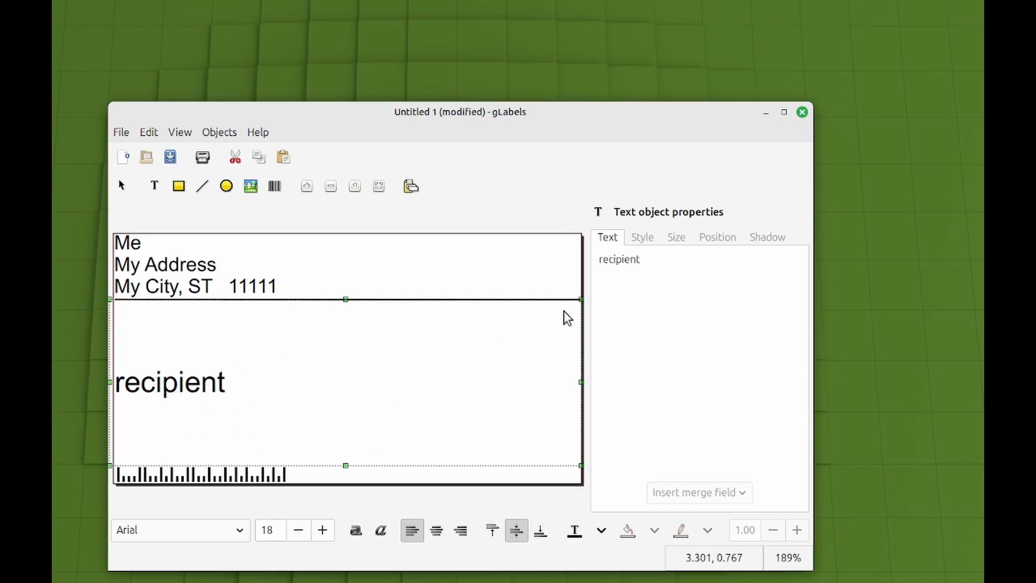
{"action": "left_click", "coordinate": [280, 473]}
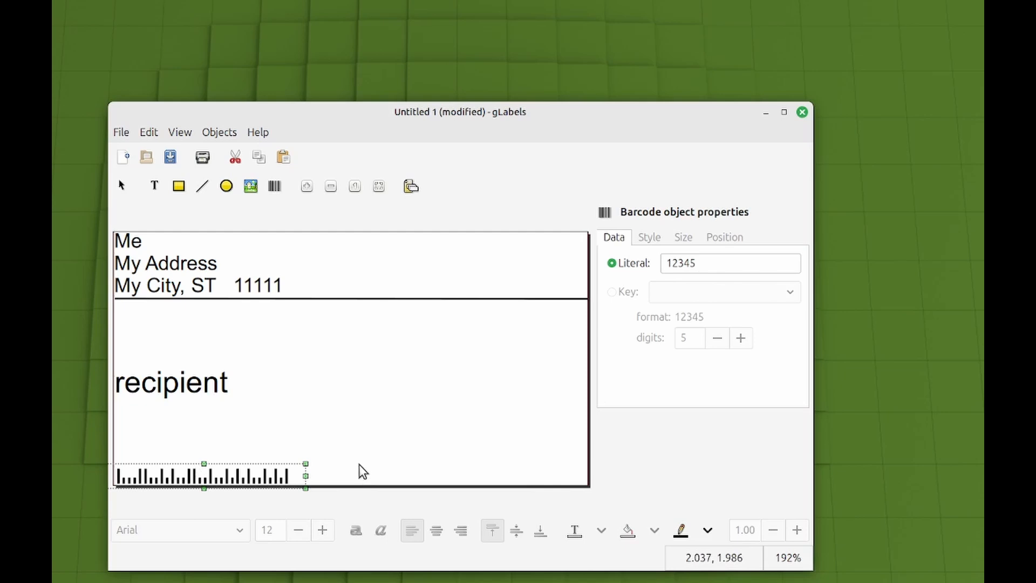
{"action": "left_click", "coordinate": [483, 476]}
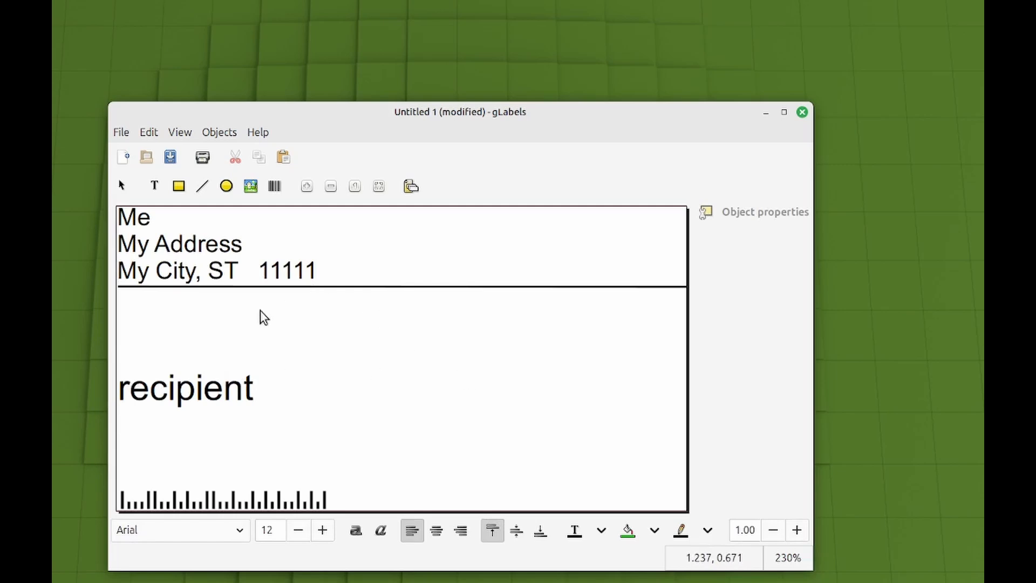
{"action": "left_click", "coordinate": [218, 397]}
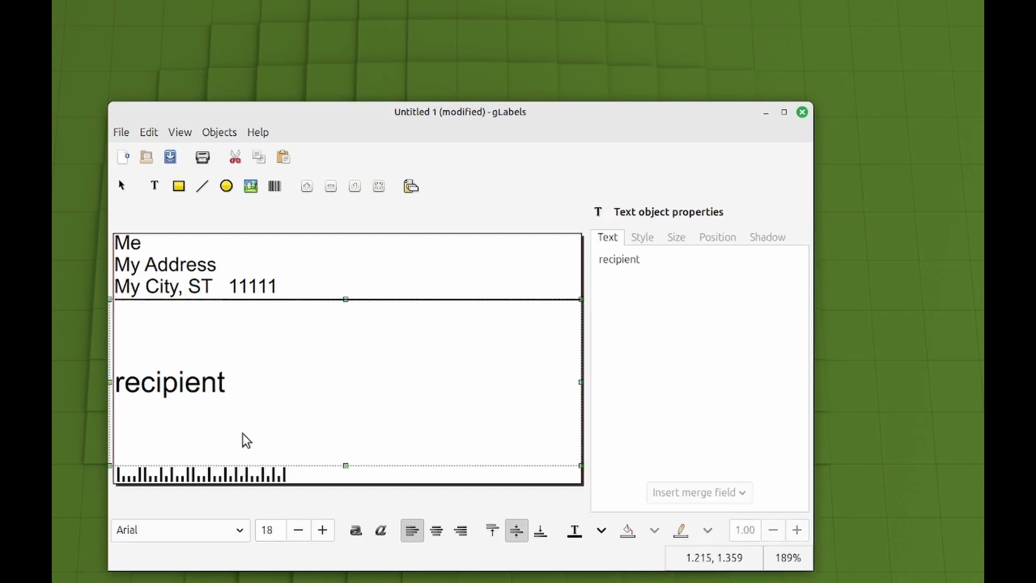
{"action": "left_click", "coordinate": [241, 469]}
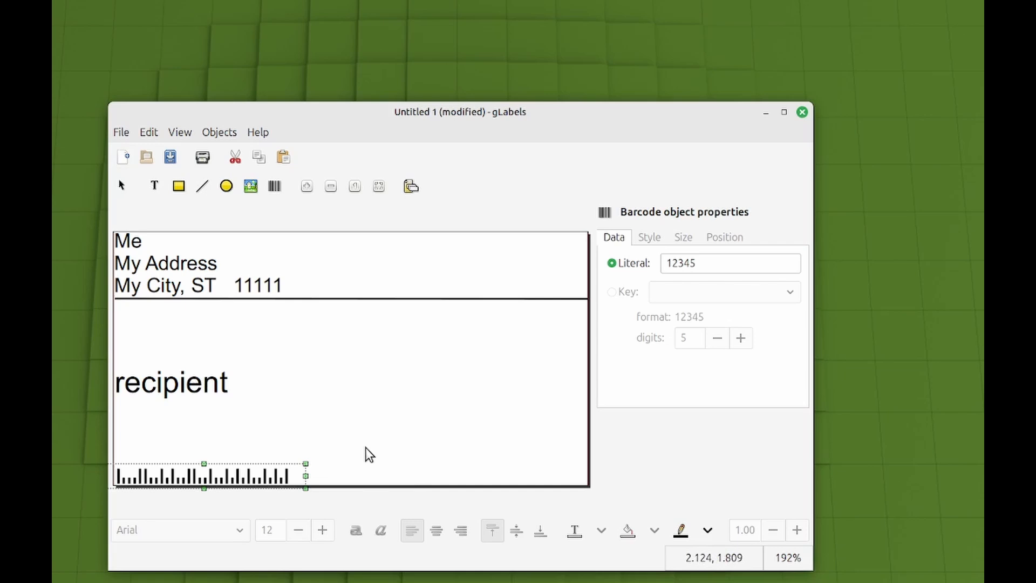
{"action": "left_click", "coordinate": [388, 474]}
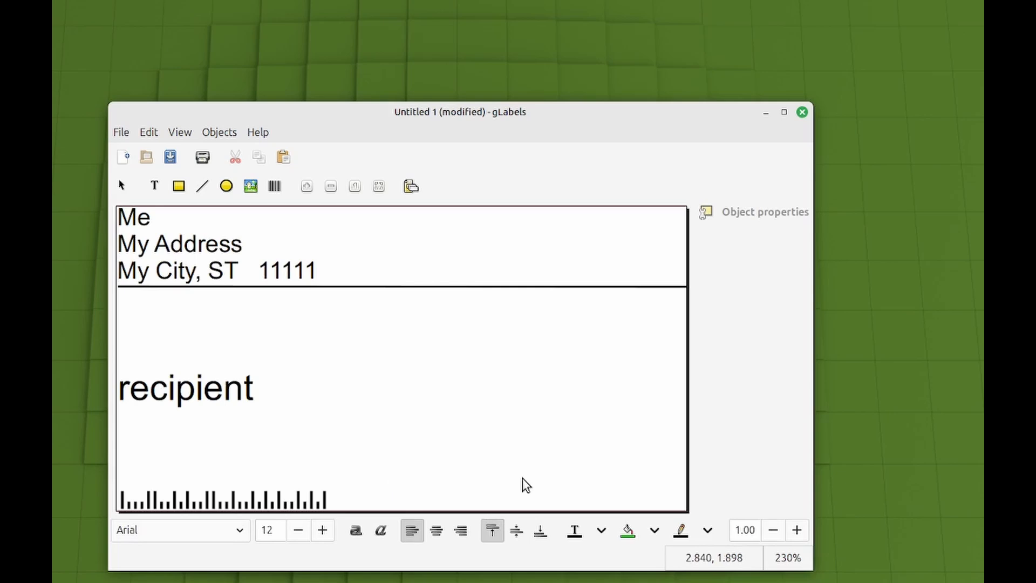